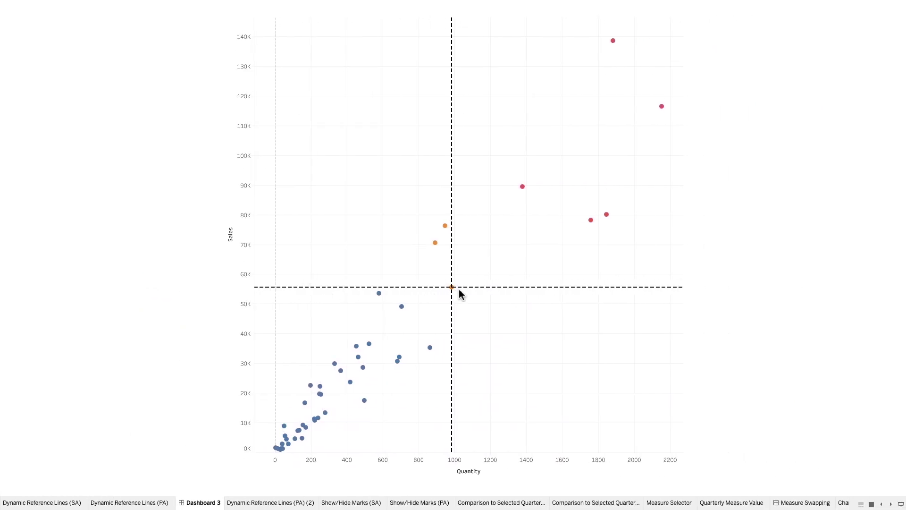
# Step: Select several different points in the finished quadrant chart to examine how the reference lines and colours respond
pyautogui.click(401, 306)
pyautogui.click(364, 368)
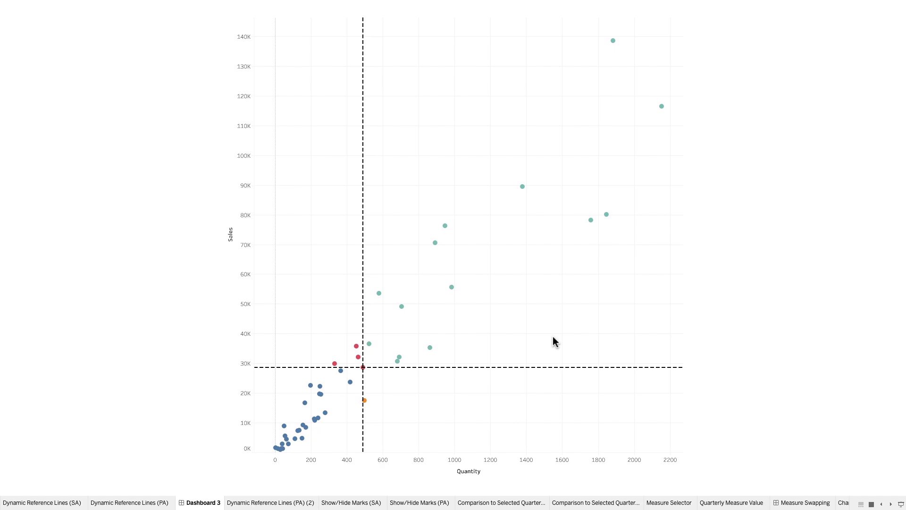
pyautogui.click(452, 287)
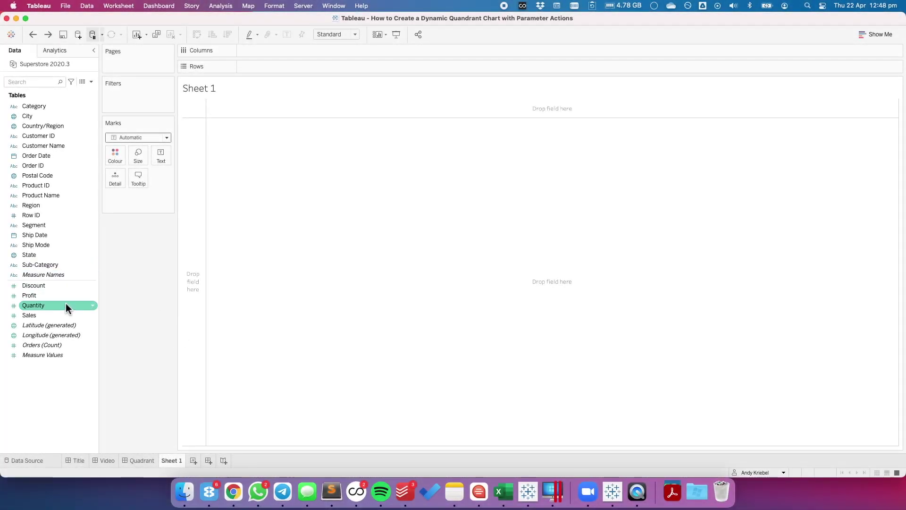
# Step: Build a scatter plot with Quantity on columns, Sales on rows and State as detail, using the Circle mark type
pyautogui.moveTo(65, 303); pyautogui.dragTo(299, 47)
pyautogui.moveTo(29, 315); pyautogui.dragTo(265, 69)
pyautogui.moveTo(44, 257); pyautogui.dragTo(115, 180)
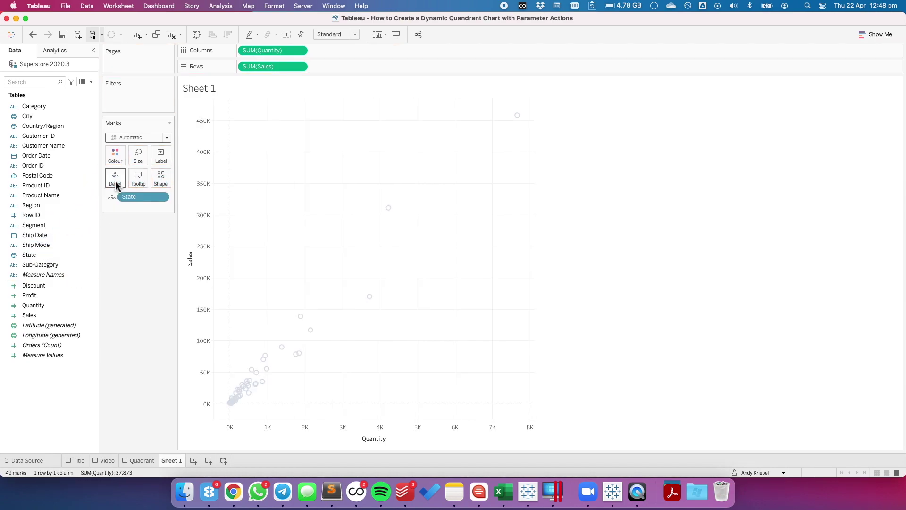
pyautogui.click(125, 138)
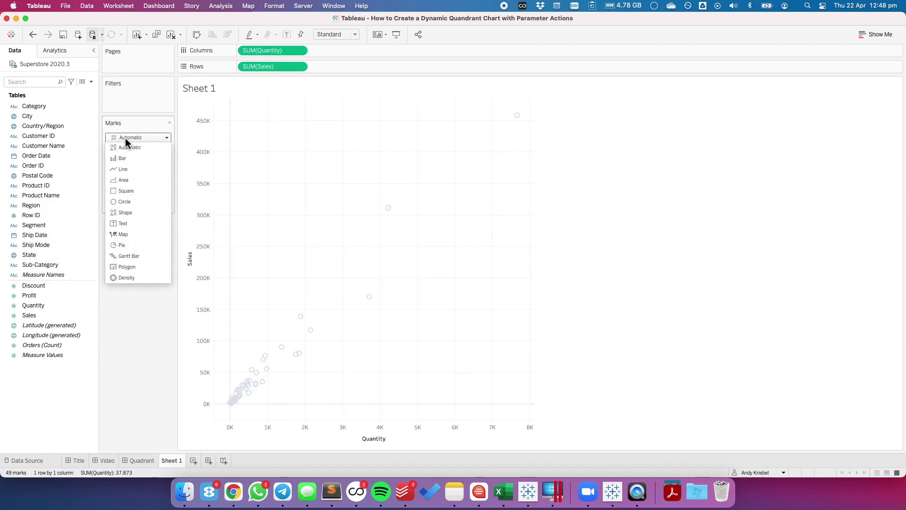
pyautogui.click(124, 197)
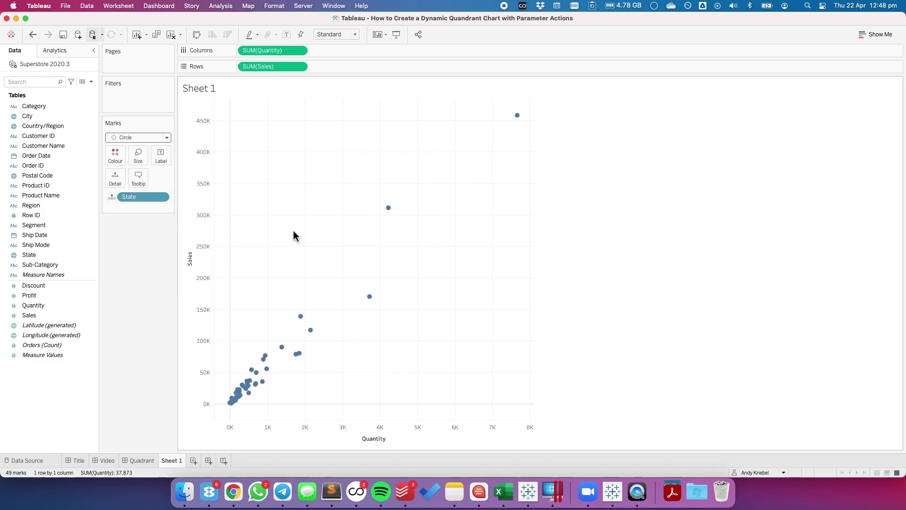
# Step: Add average lines for Quantity and Sales, and set the Quantity line's label and tooltip to None
pyautogui.click(62, 51)
pyautogui.moveTo(47, 91); pyautogui.dragTo(262, 115)
pyautogui.moveTo(264, 313)
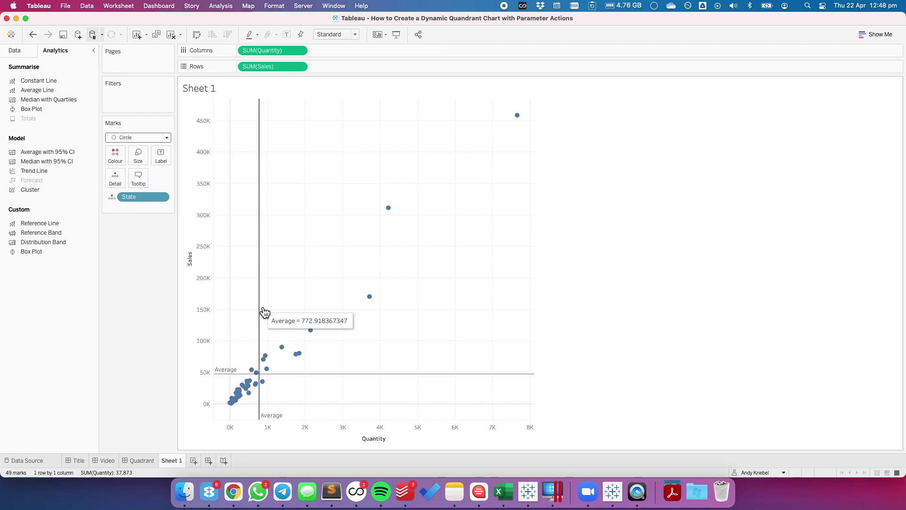
pyautogui.rightClick(262, 309)
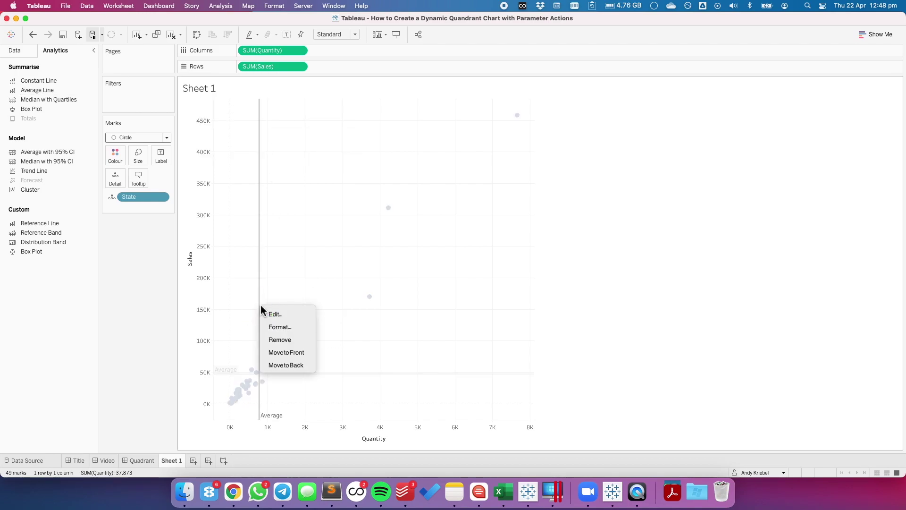
pyautogui.click(267, 312)
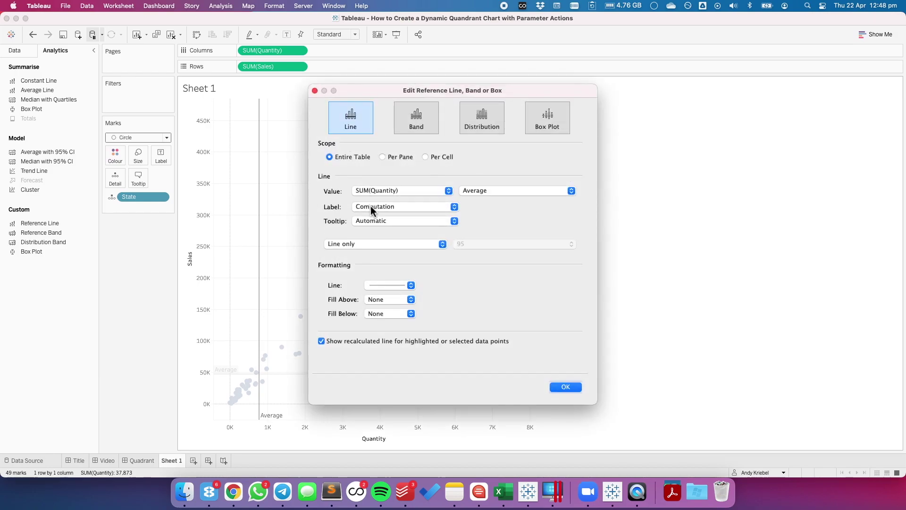
pyautogui.click(370, 206)
pyautogui.click(370, 191)
pyautogui.click(372, 221)
pyautogui.click(371, 209)
# Step: Format the Quantity average line as dashed black and turn off its recalculated line for highlighted or selected data points
pyautogui.click(377, 286)
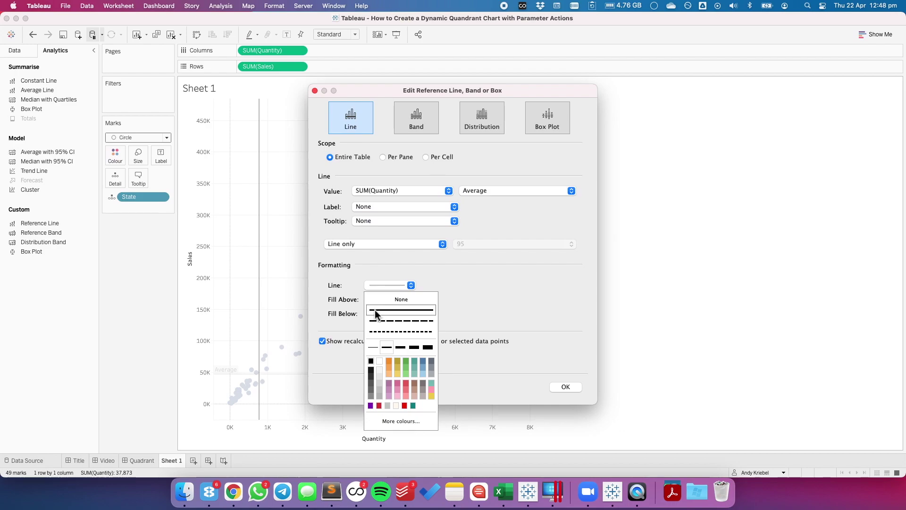
pyautogui.click(376, 320)
pyautogui.click(371, 361)
pyautogui.click(351, 336)
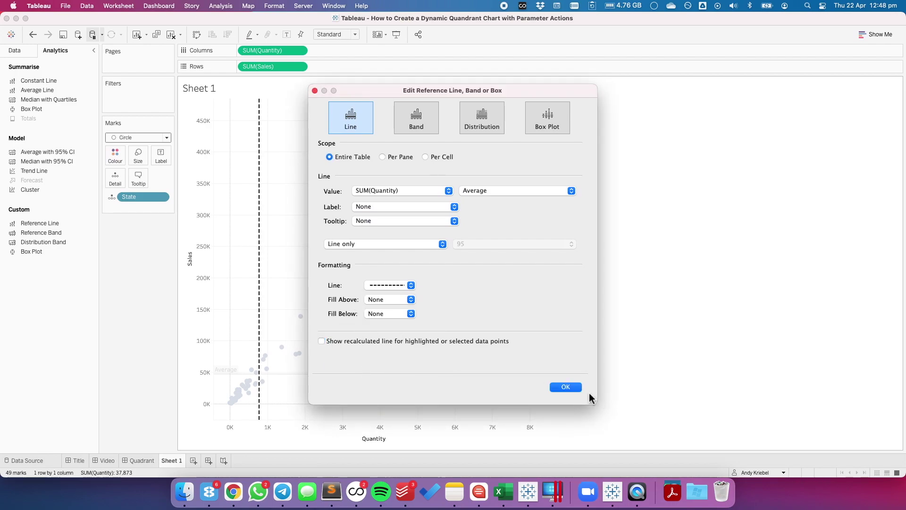
pyautogui.click(565, 387)
# Step: Edit the Sales average line to set its label and tooltip to None
pyautogui.click(337, 380)
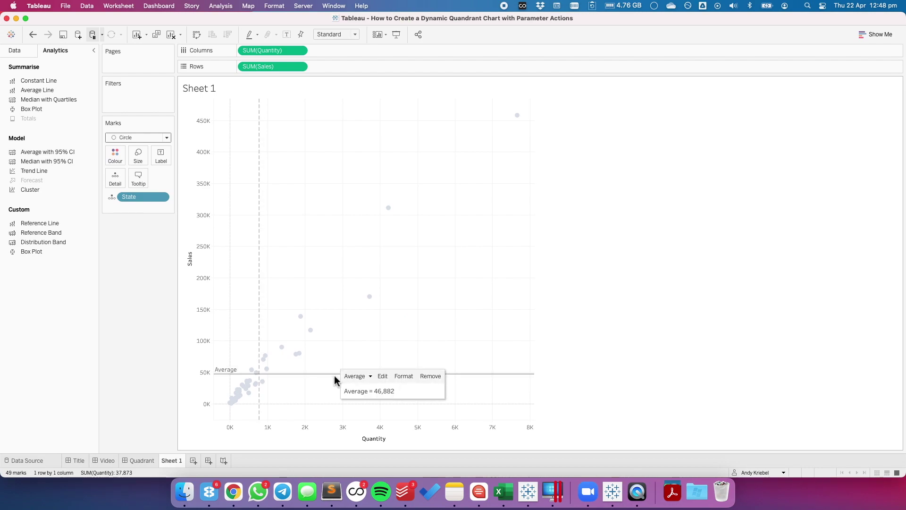
pyautogui.click(384, 375)
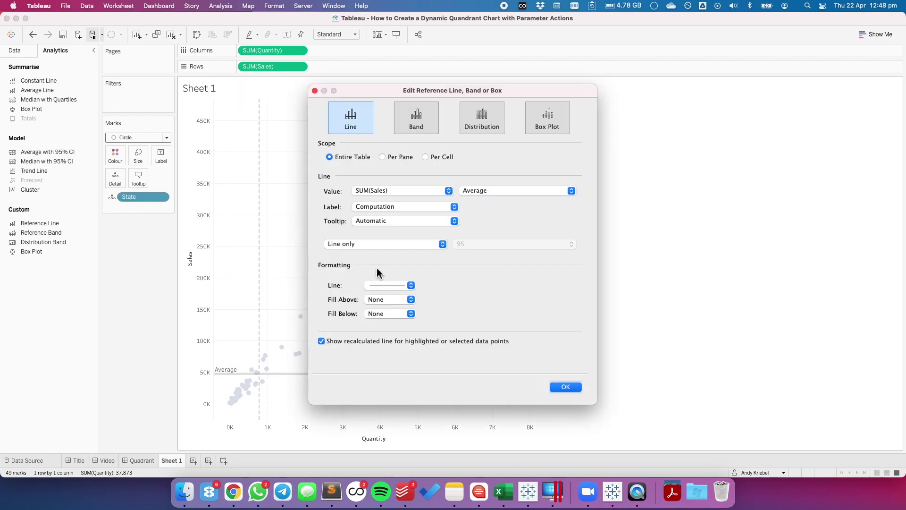
pyautogui.click(369, 208)
pyautogui.click(367, 192)
pyautogui.click(371, 220)
pyautogui.click(366, 215)
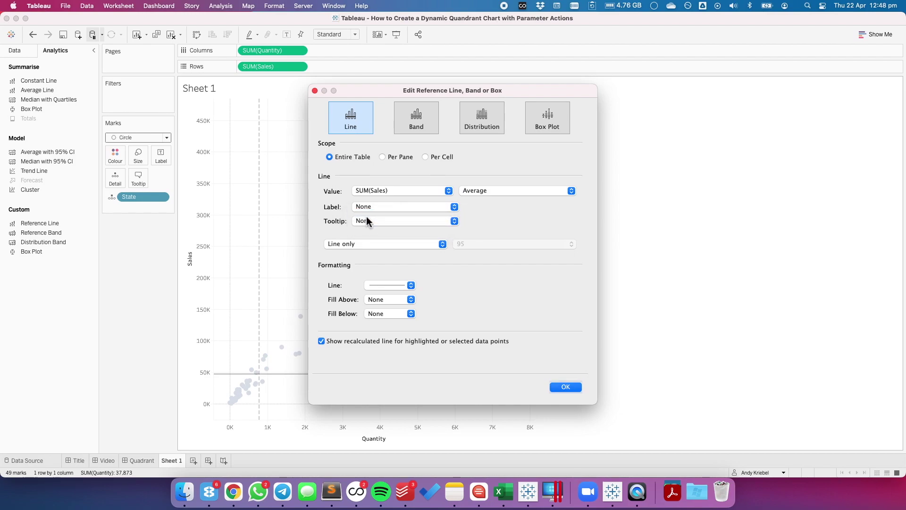
# Step: Format the Sales average line as dashed black and turn off its recalculated line, checking it with the Pennsylvania mark selected
pyautogui.click(380, 285)
pyautogui.click(377, 322)
pyautogui.click(371, 362)
pyautogui.click(344, 341)
pyautogui.click(344, 341)
pyautogui.click(565, 388)
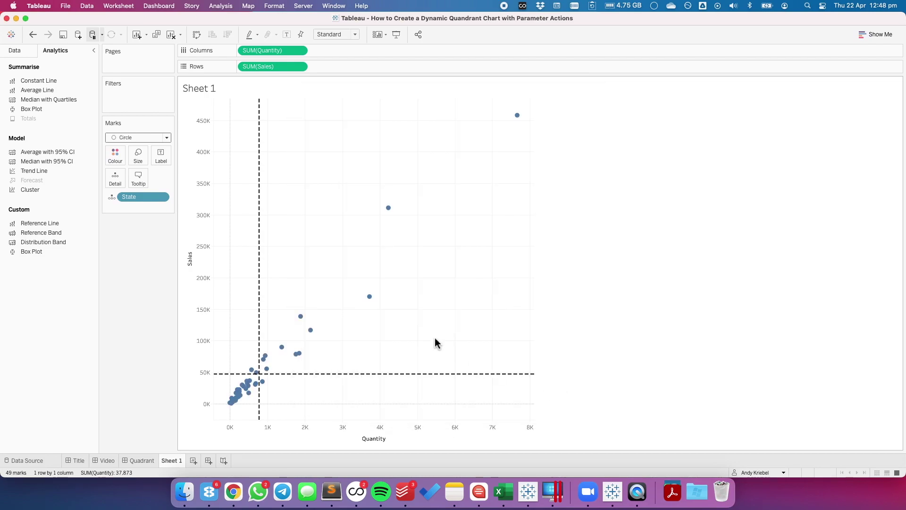
pyautogui.click(311, 332)
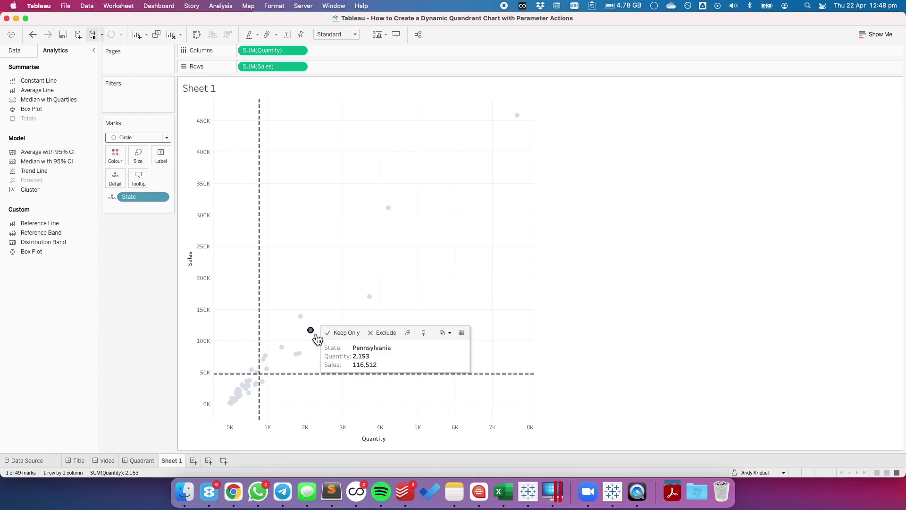
pyautogui.click(317, 337)
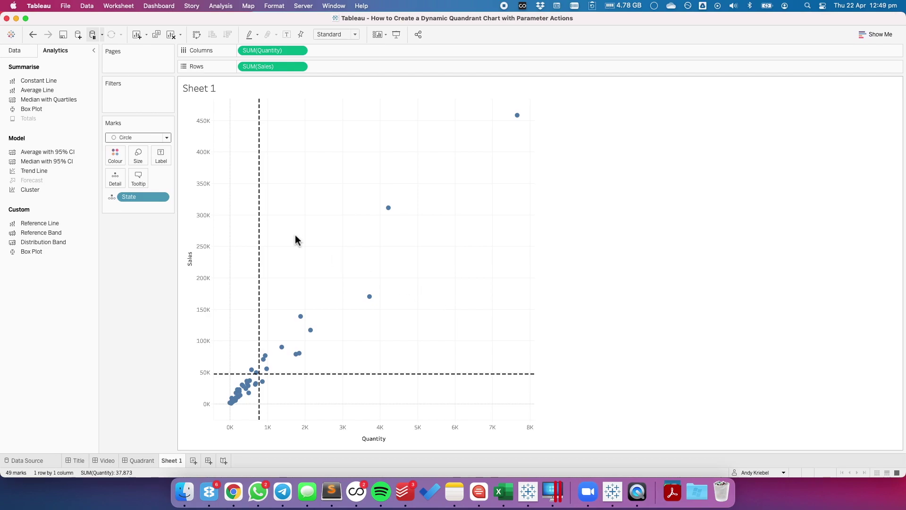
# Step: Start a new parameter and name it State Parameter
pyautogui.click(19, 52)
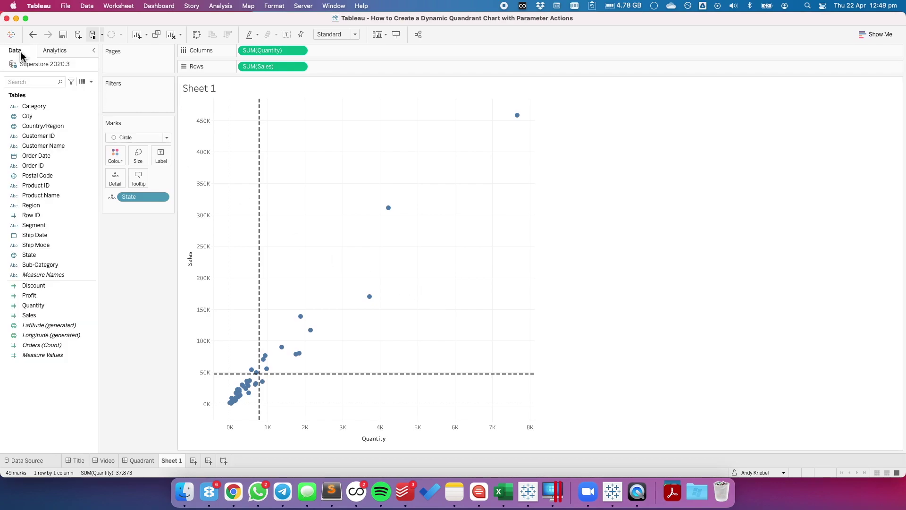
pyautogui.click(92, 82)
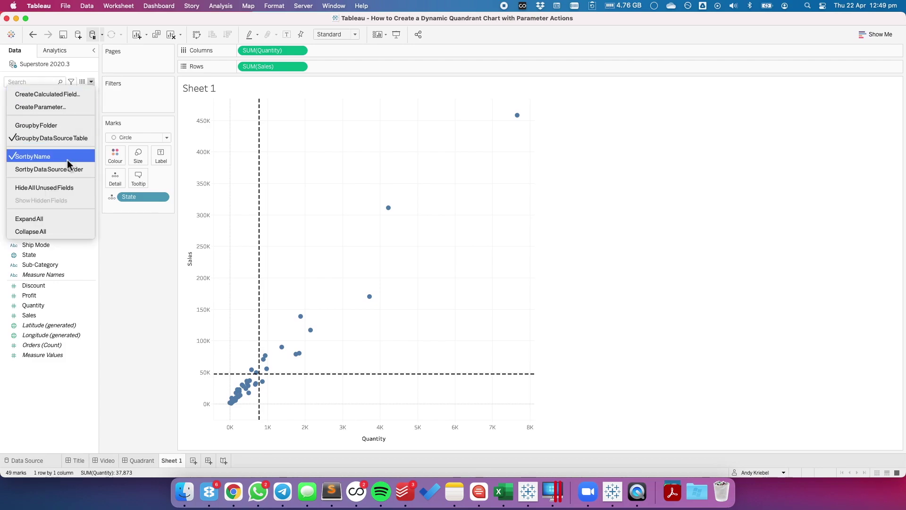
pyautogui.click(66, 106)
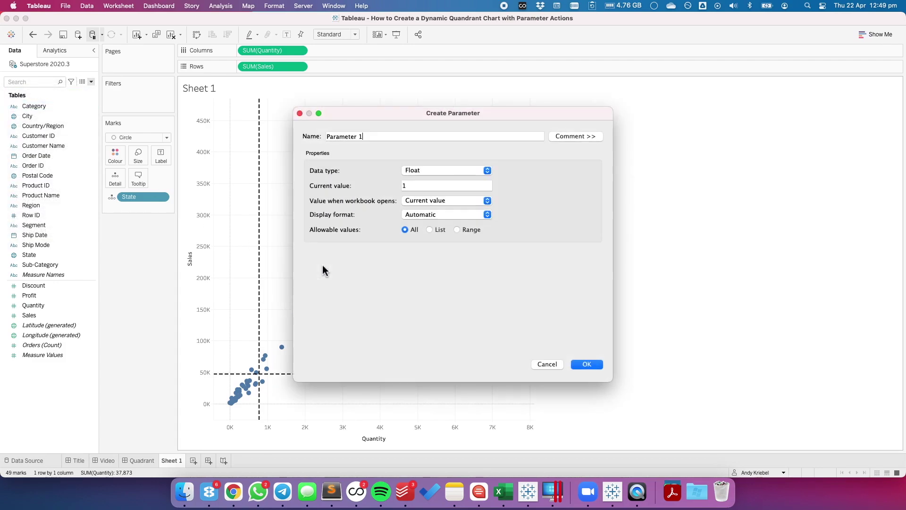
pyautogui.press('BackSpace')
pyautogui.press('BackSpace')
pyautogui.press('super+Left')
pyautogui.write('State')
# Step: Set the parameter's data type to String and its current value to Main, and save it
pyautogui.click(418, 171)
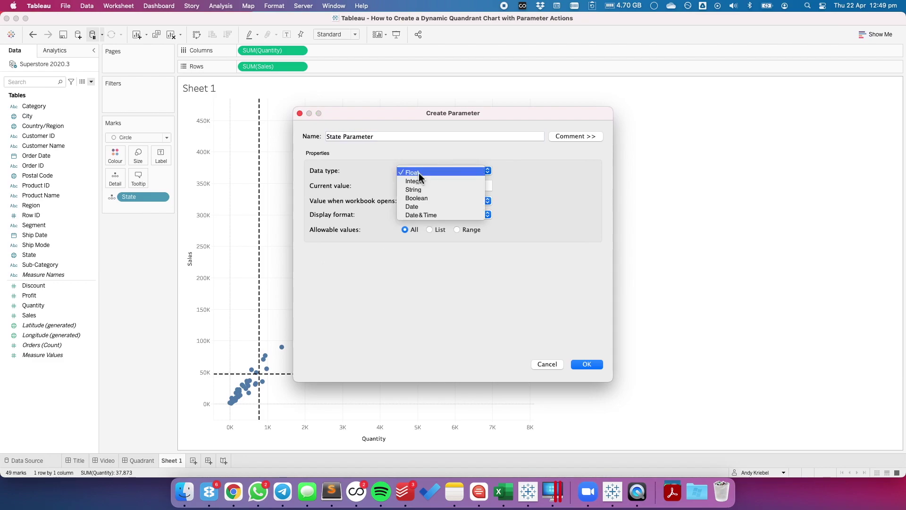
pyautogui.click(418, 189)
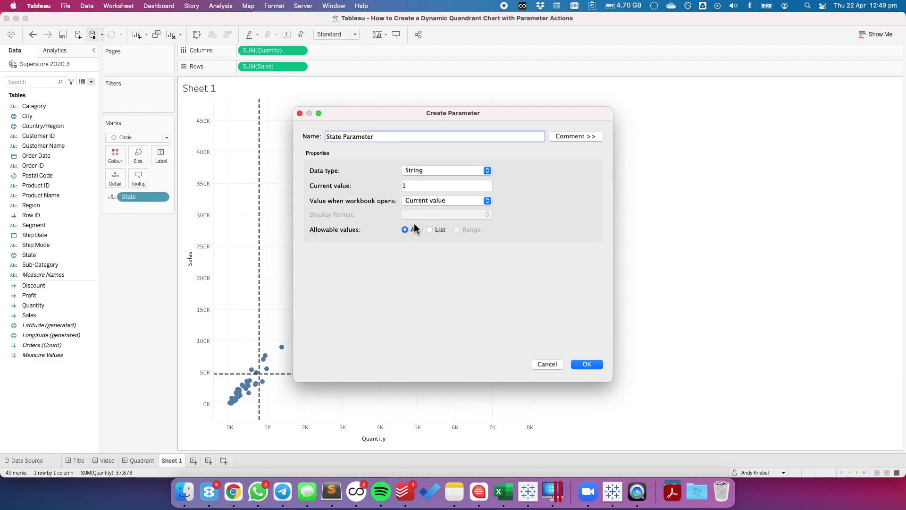
pyautogui.doubleClick(404, 185)
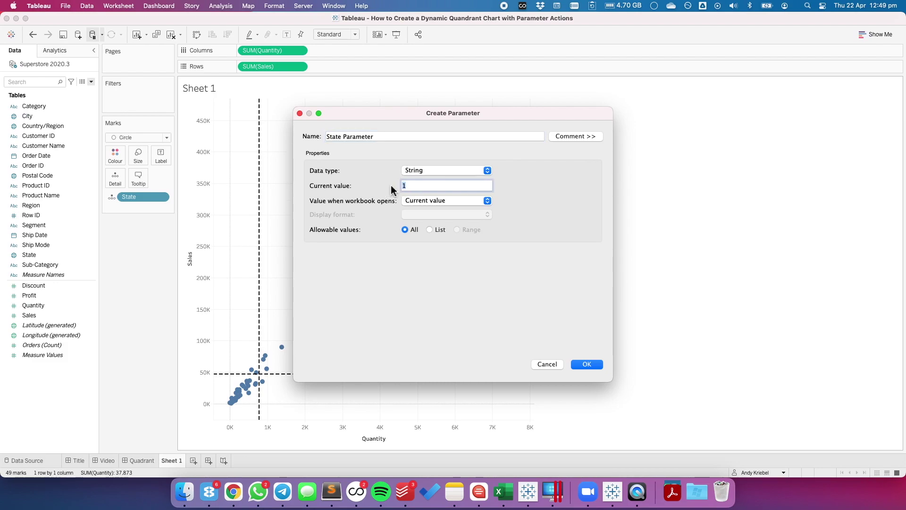
pyautogui.write('Main')
pyautogui.click(579, 362)
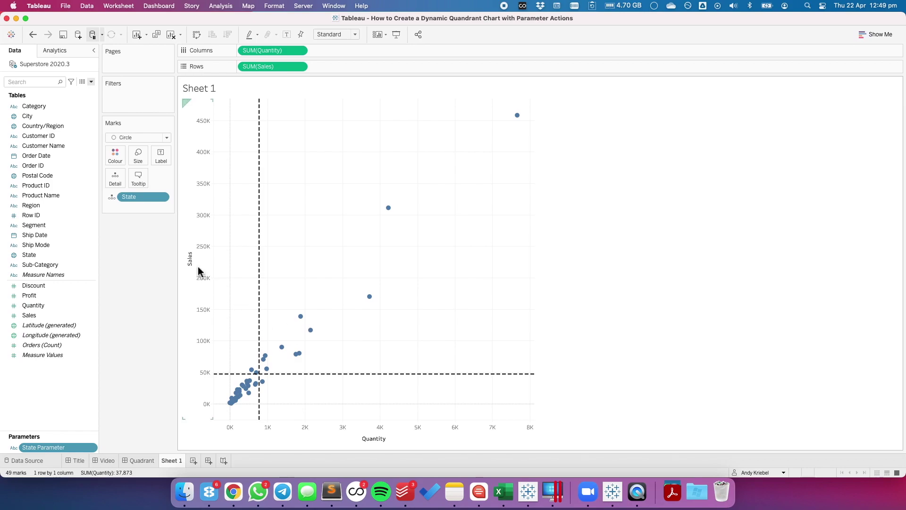
# Step: Start a new calculated field named State Selected Quantity
pyautogui.click(91, 81)
pyautogui.click(75, 91)
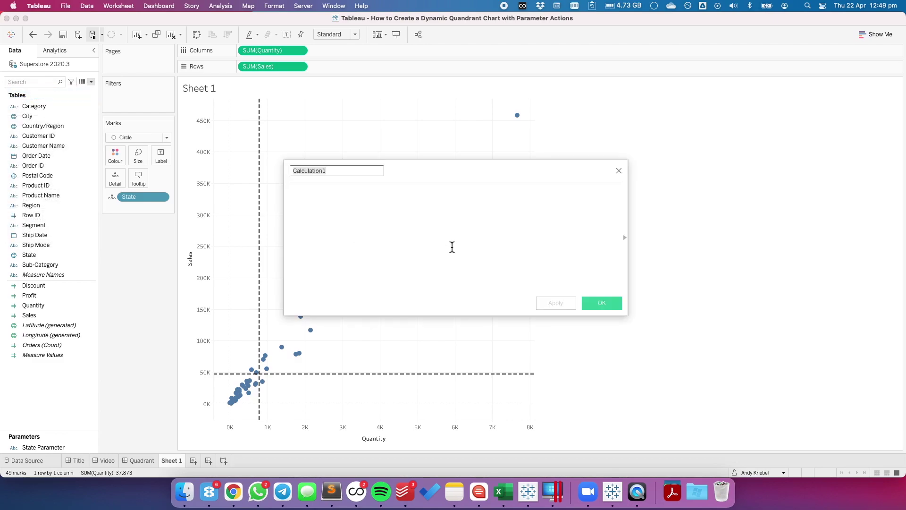
pyautogui.write('State Selected Quantity')
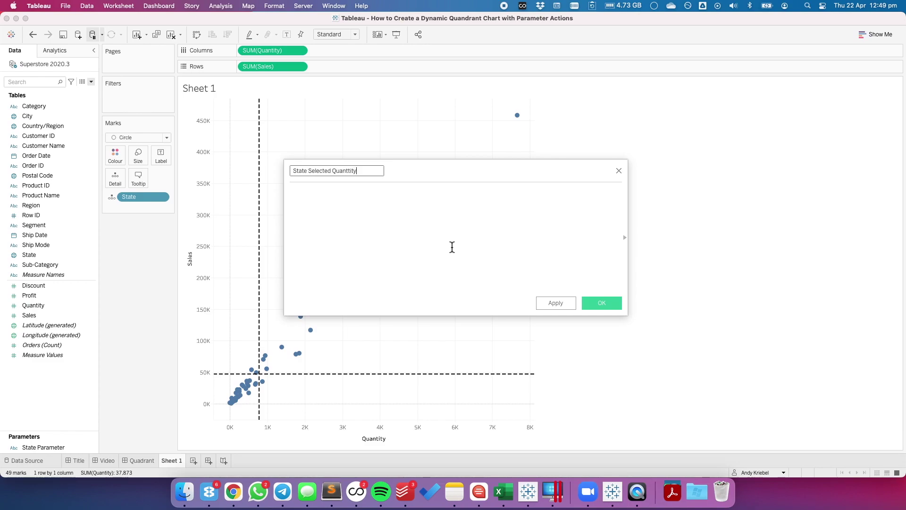
# Step: Enter INT([State])=[State Parameter] as the start of the calculated field's formula
pyautogui.click(452, 246)
pyautogui.write('INT')
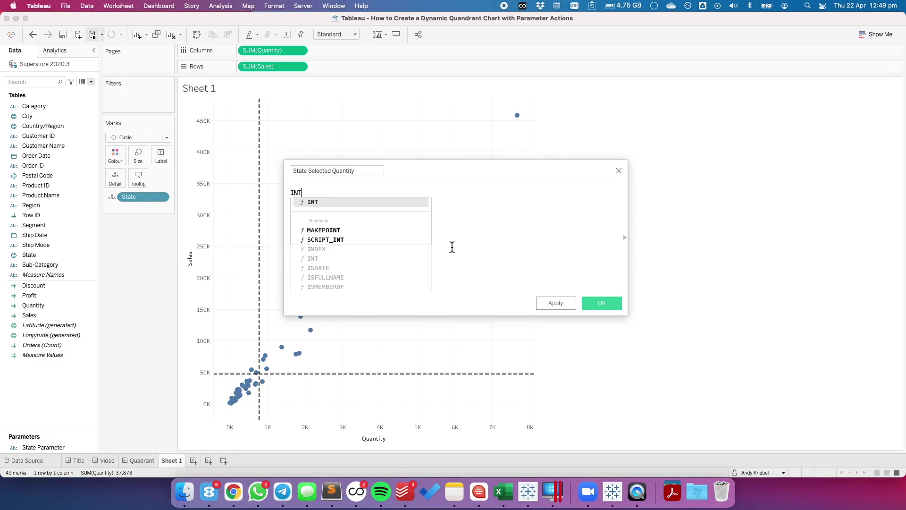
pyautogui.write('(state')
pyautogui.press('Return')
pyautogui.write('=state')
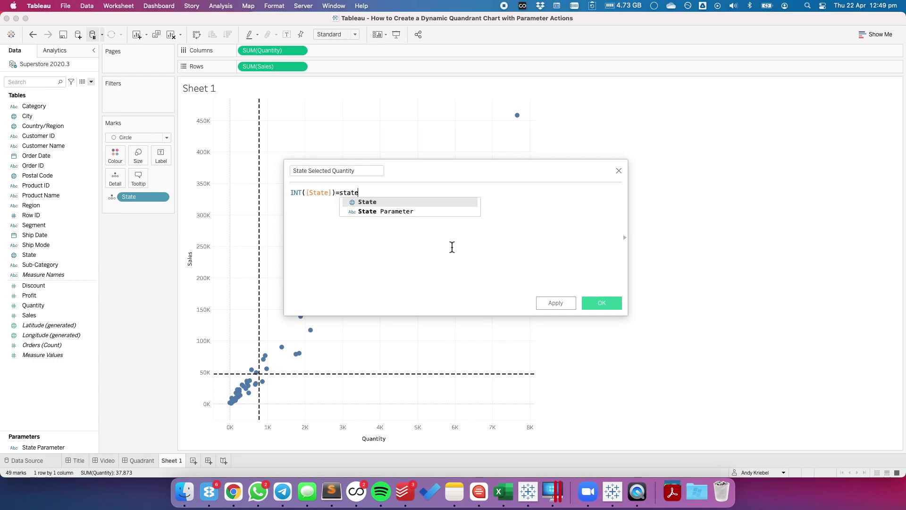
pyautogui.press('Down')
pyautogui.press('Return')
# Step: Move the closing parenthesis after the parameter and multiply by Quantity, making the formula INT([State]=[State Parameter])*[Quantity]
pyautogui.press('Home')
pyautogui.press('Right')
pyautogui.press('Right')
pyautogui.press('Right')
pyautogui.press('Right')
pyautogui.press('Right')
pyautogui.press('Right')
pyautogui.press('Right')
pyautogui.press('Right')
pyautogui.press('Right')
pyautogui.press('Right')
pyautogui.press('Right')
pyautogui.press('Right')
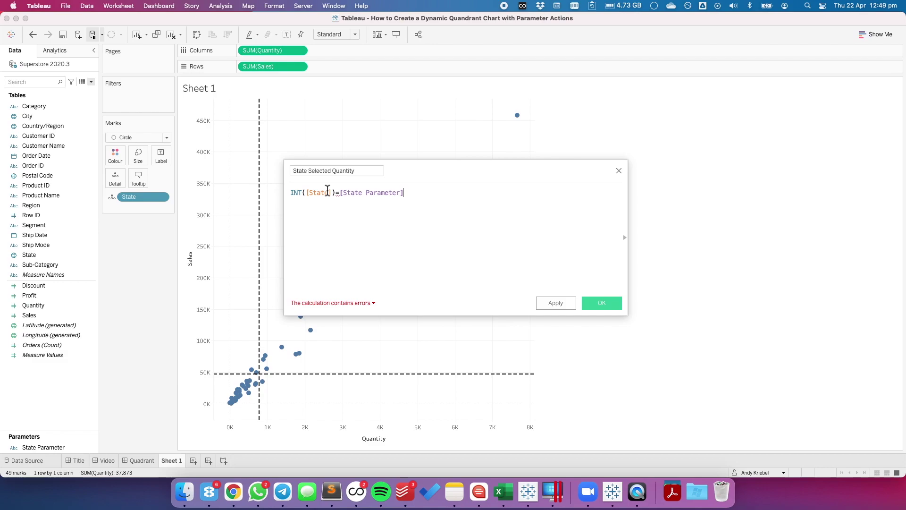
pyautogui.press('BackSpace')
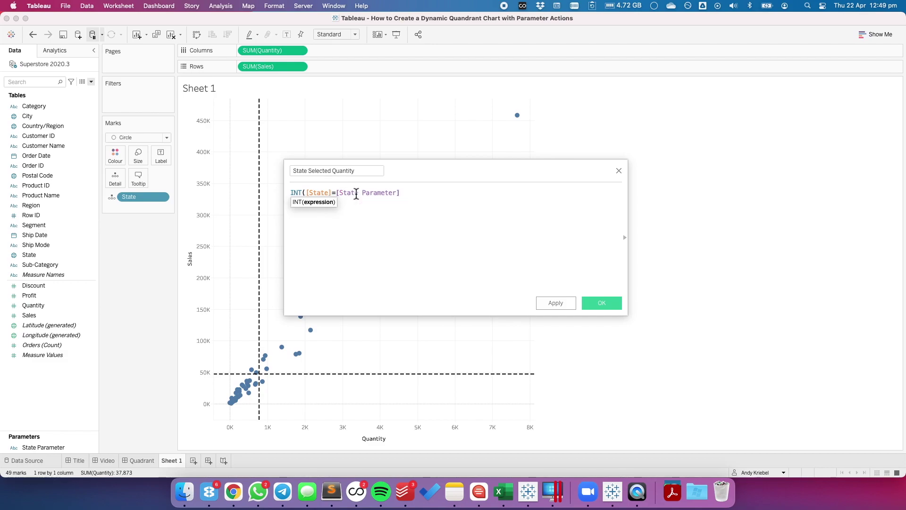
pyautogui.press('End')
pyautogui.write(')*')
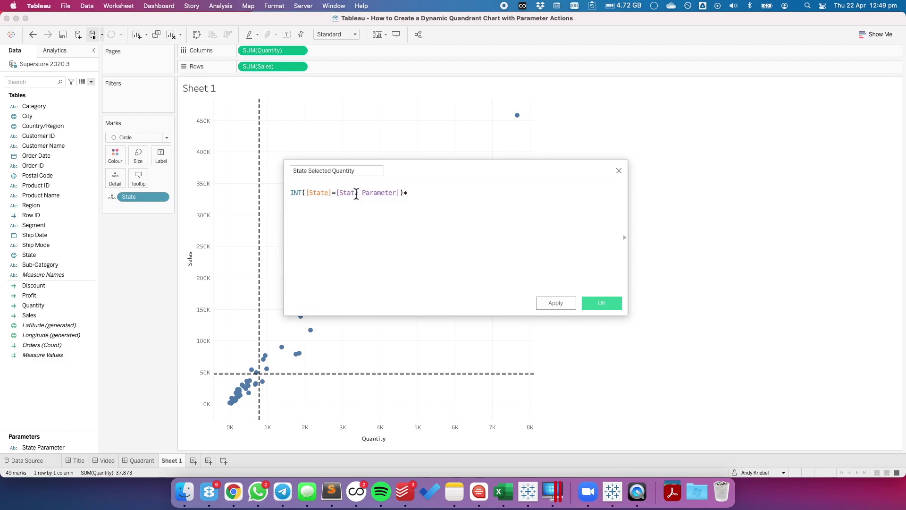
pyautogui.write('[Quantity]')
# Step: Examine the formula part by part: the state comparison, the INT conversion and the Quantity multiplier
pyautogui.moveTo(305, 192); pyautogui.dragTo(399, 193)
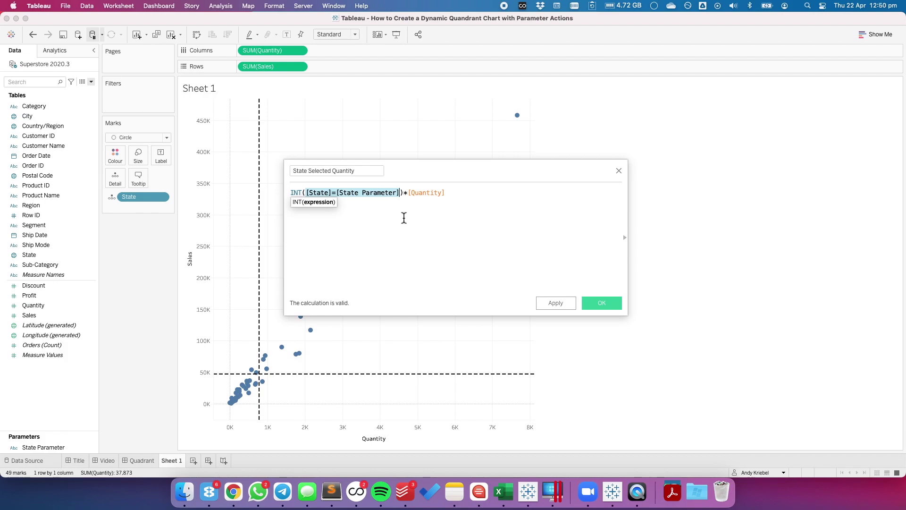
pyautogui.click(404, 217)
pyautogui.moveTo(292, 193); pyautogui.dragTo(407, 193)
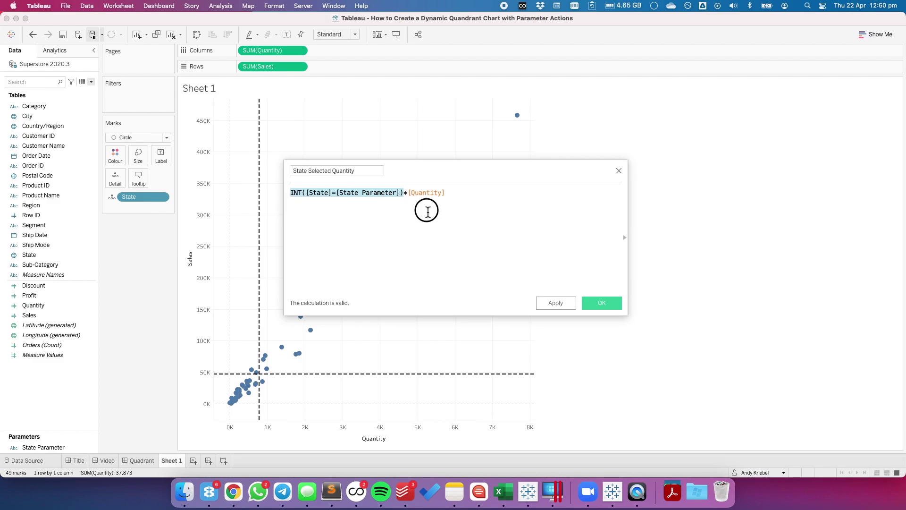
pyautogui.click(288, 191)
pyautogui.click(310, 194)
pyautogui.moveTo(321, 193); pyautogui.dragTo(401, 194)
pyautogui.click(403, 192)
pyautogui.write(')')
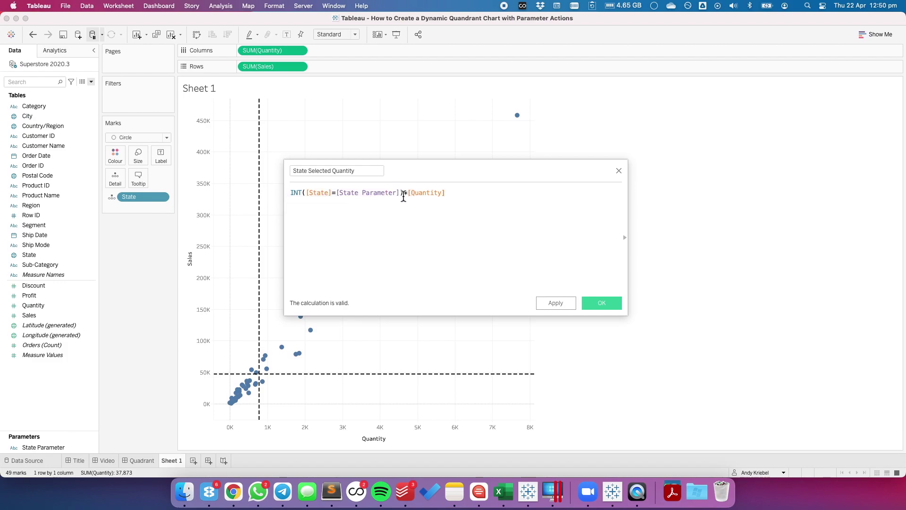
pyautogui.moveTo(402, 192); pyautogui.dragTo(296, 187)
pyautogui.click(415, 196)
pyautogui.moveTo(407, 193); pyautogui.dragTo(459, 192)
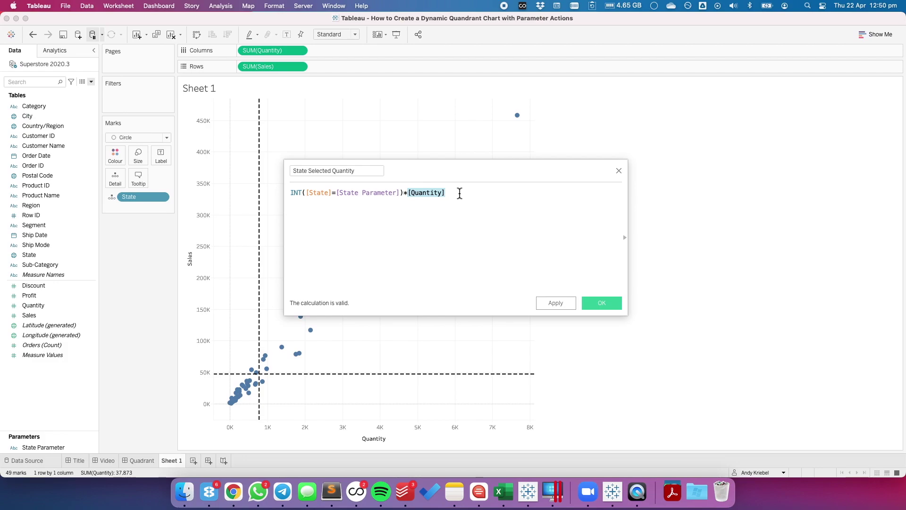
# Step: Wrap the INT formula in { SUM( ) } with the opening and closing parts on their own lines, and save the State Selected Quantity field
pyautogui.press('Right')
pyautogui.press('Home')
pyautogui.press('Return')
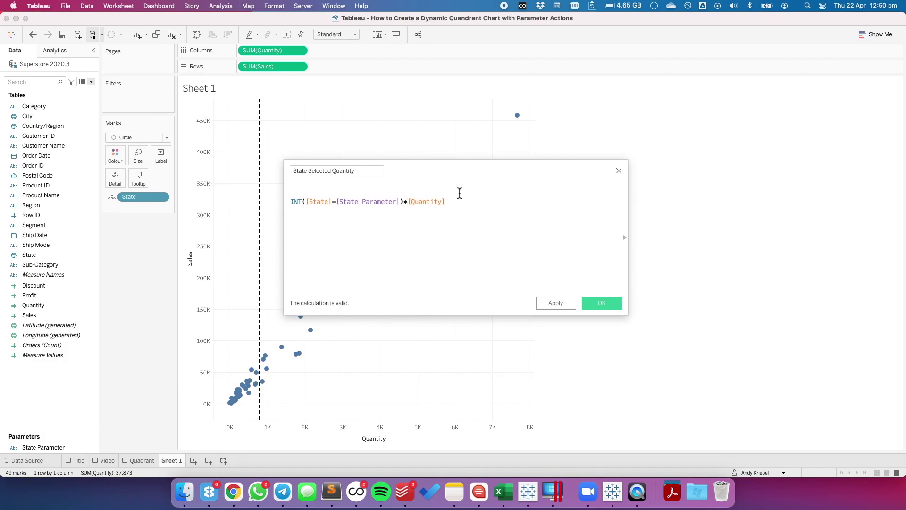
pyautogui.write('{ SUM(')
pyautogui.press('Return')
pyautogui.press('Down')
pyautogui.press('End')
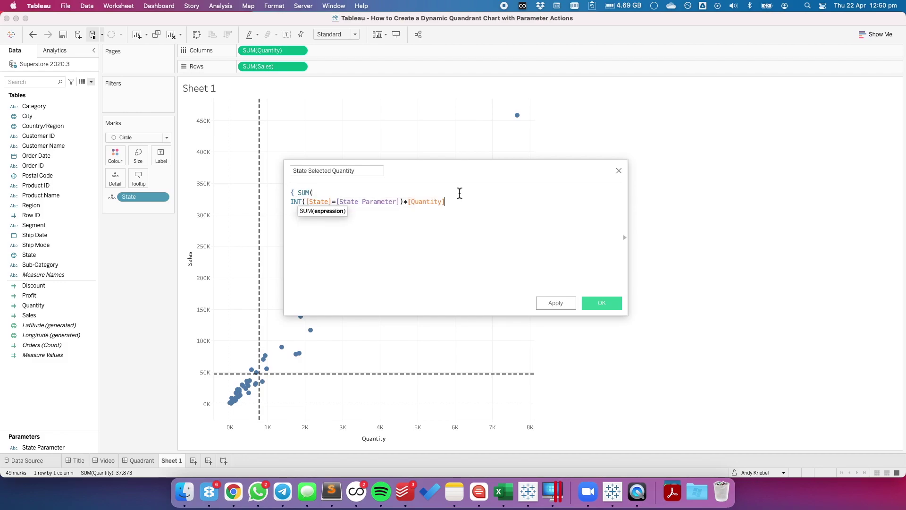
pyautogui.press('Return')
pyautogui.write(')')
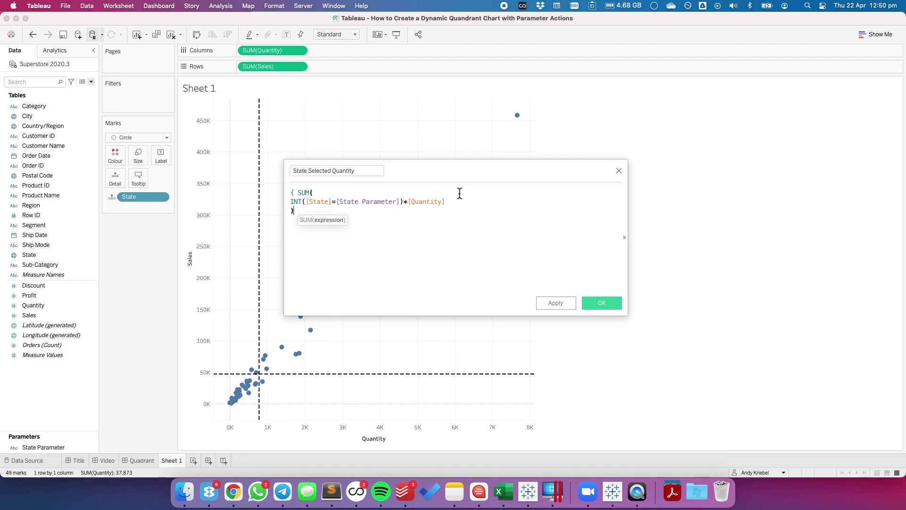
pyautogui.write(' }')
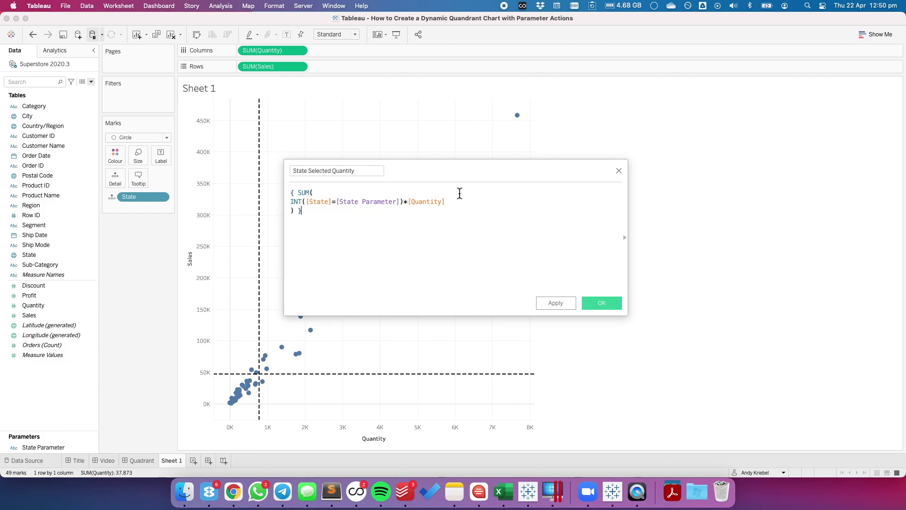
pyautogui.click(598, 307)
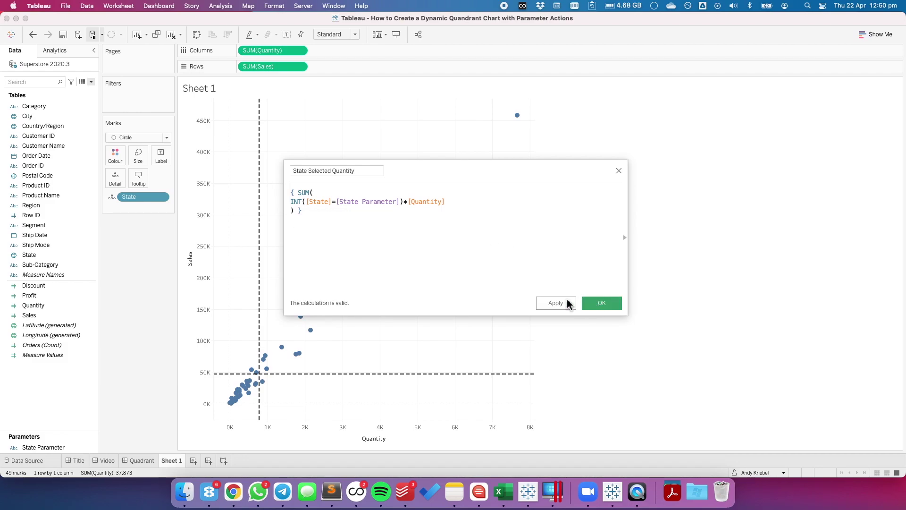
# Step: Duplicate the State Selected Quantity field and rename the copy State Selected Sales
pyautogui.rightClick(69, 325)
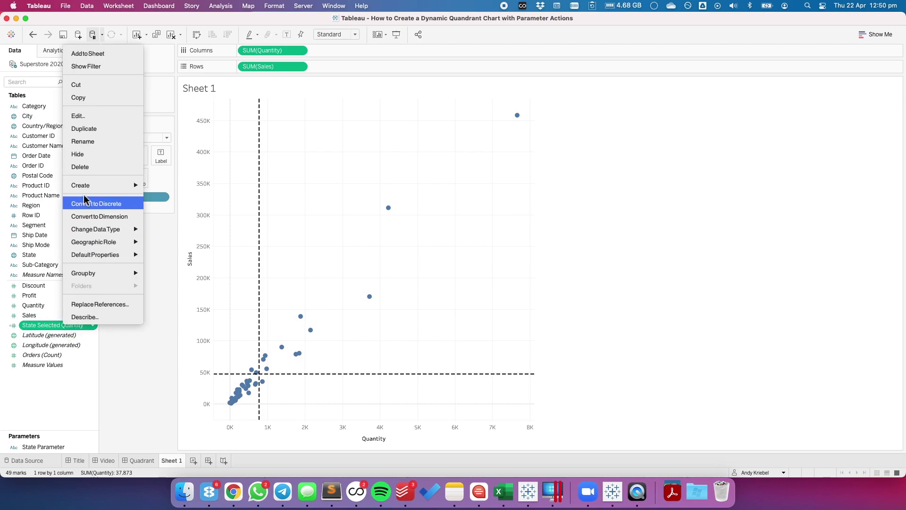
pyautogui.click(86, 128)
pyautogui.rightClick(64, 336)
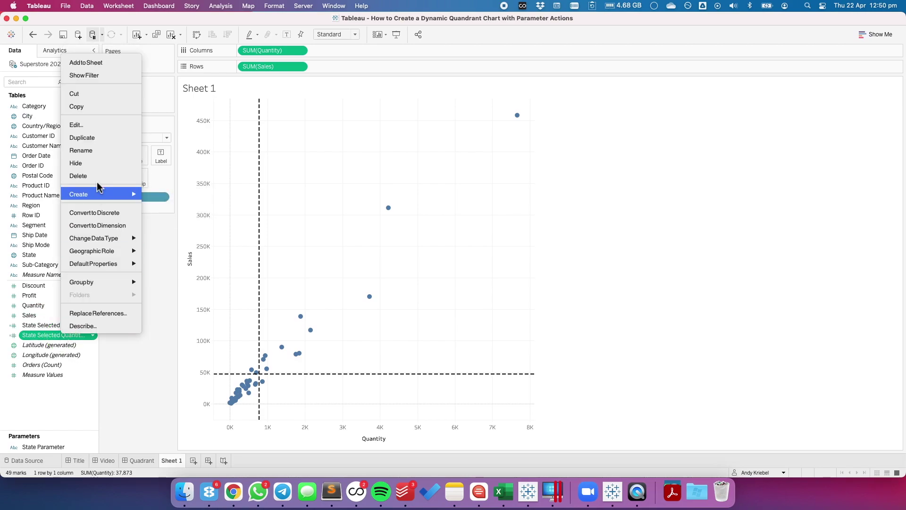
pyautogui.click(87, 126)
pyautogui.moveTo(333, 170); pyautogui.dragTo(399, 172)
pyautogui.write('Sales')
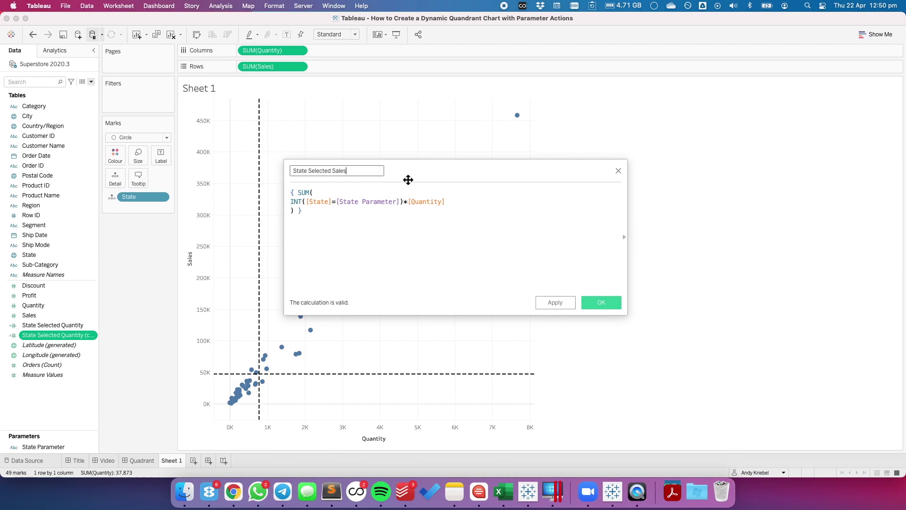
# Step: Replace Quantity with Sales in the State Selected Sales formula and save the field
pyautogui.doubleClick(424, 202)
pyautogui.write('Sale')
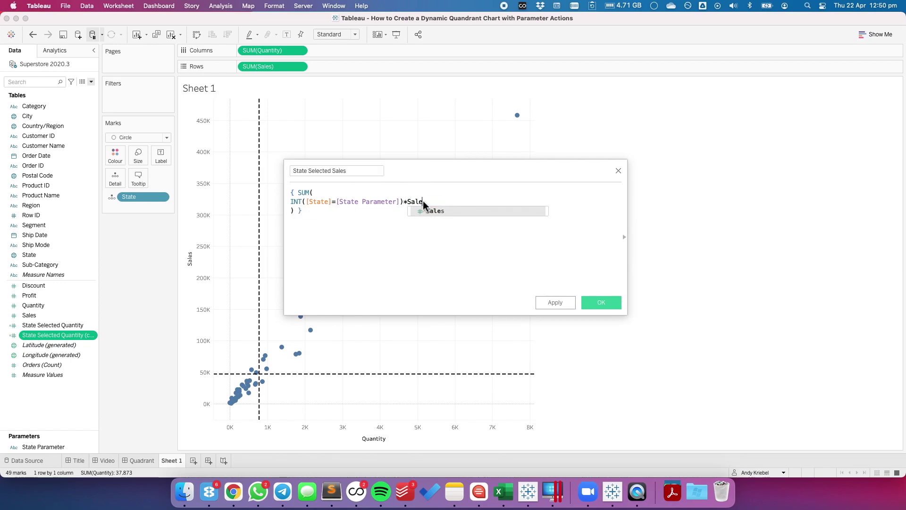
pyautogui.click(440, 212)
pyautogui.click(597, 303)
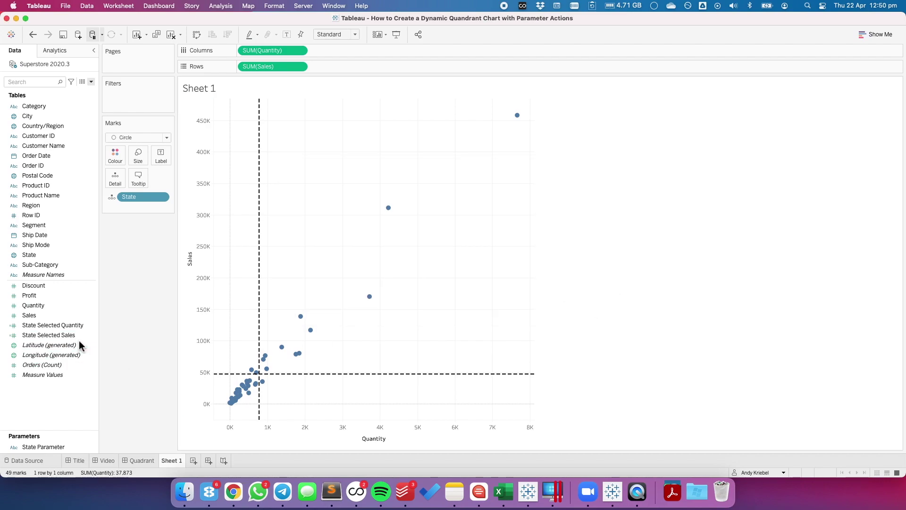
# Step: Add State Selected Quantity and State Selected Sales to the marks' detail, and base the vertical reference line on SUM(State Selected Quantity)
pyautogui.keyDown('super'); pyautogui.click(74, 334); pyautogui.keyUp('super')
pyautogui.moveTo(63, 325); pyautogui.dragTo(114, 177)
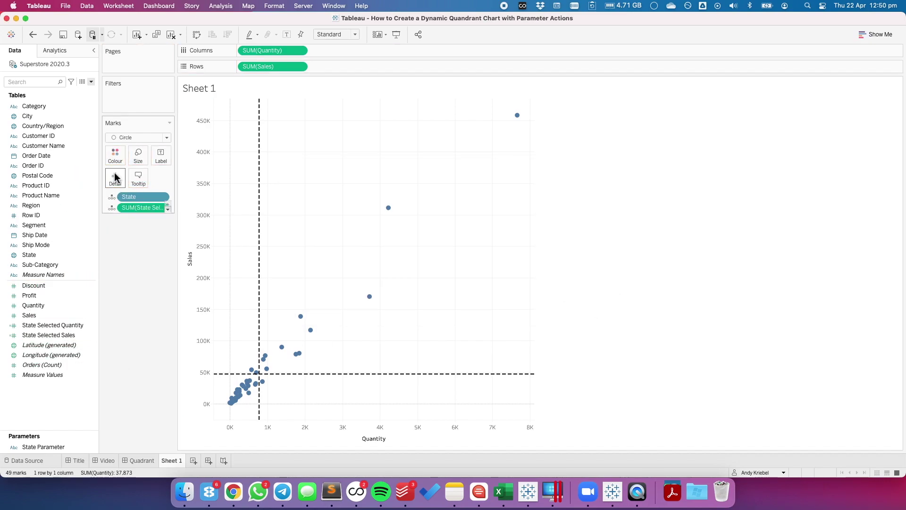
pyautogui.click(260, 262)
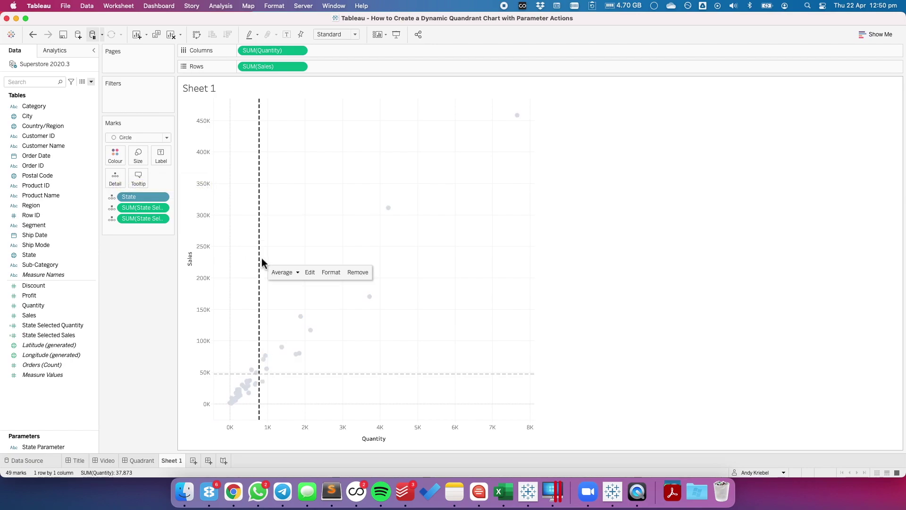
pyautogui.click(310, 272)
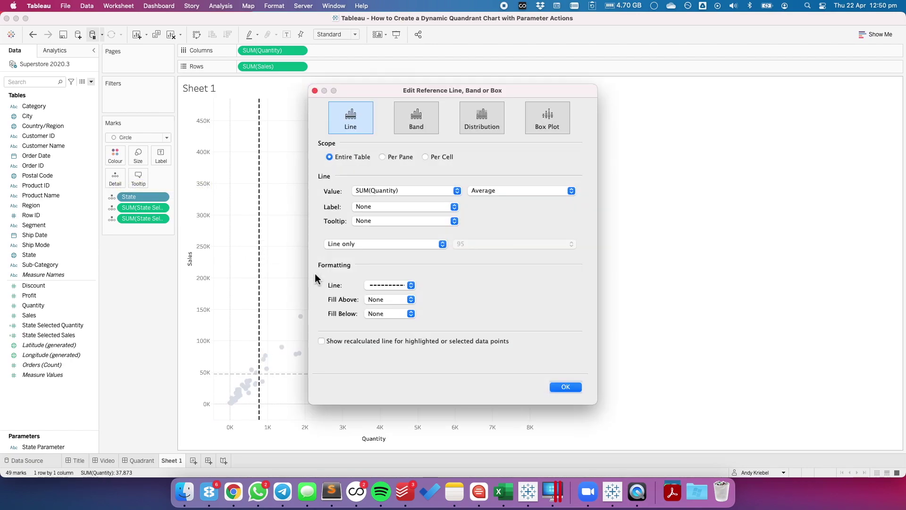
pyautogui.click(403, 192)
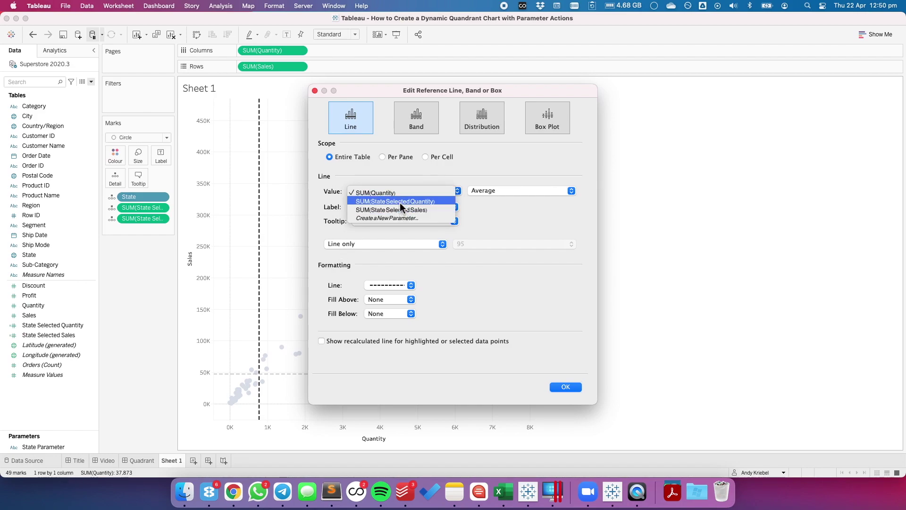
pyautogui.click(400, 201)
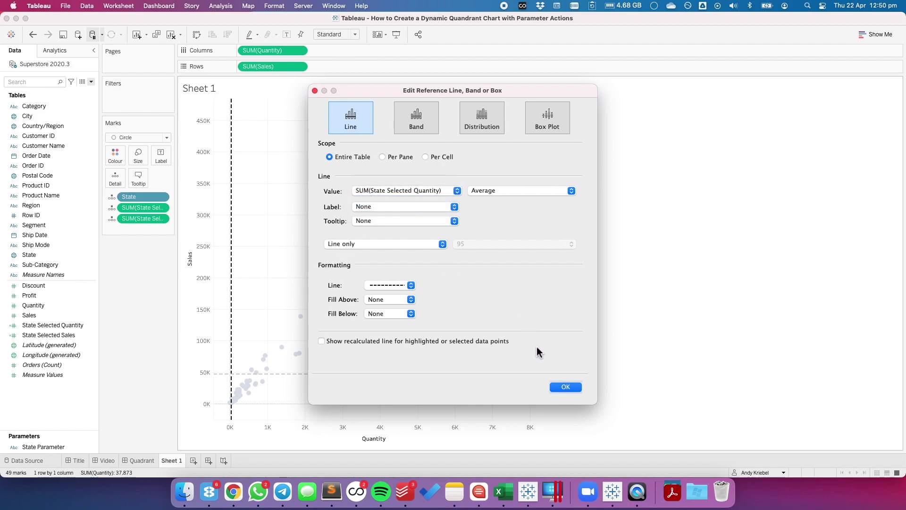
pyautogui.click(564, 387)
# Step: Base the horizontal reference line on SUM(State Selected Sales)
pyautogui.click(364, 375)
pyautogui.click(410, 390)
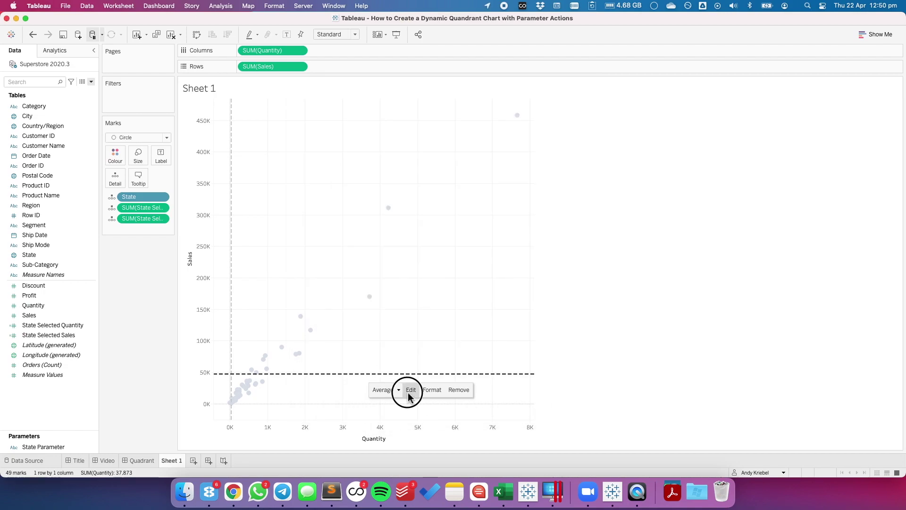
pyautogui.click(378, 191)
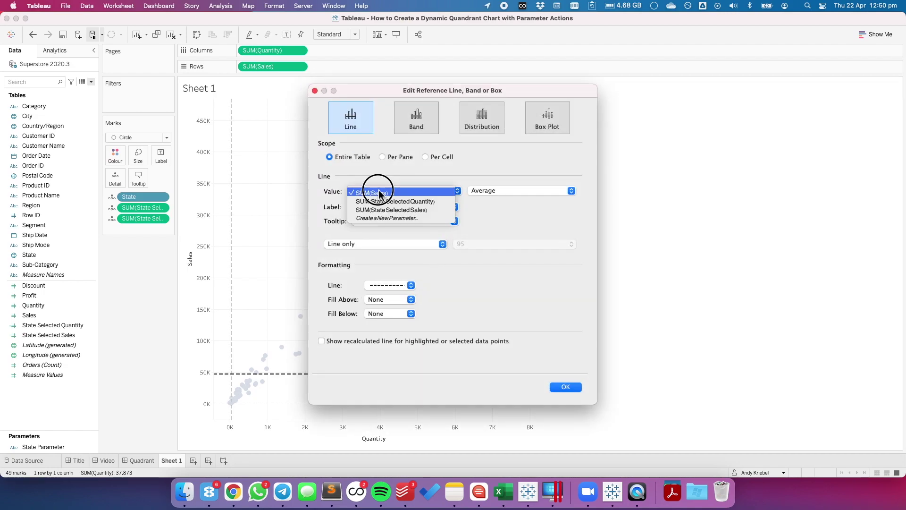
pyautogui.click(378, 210)
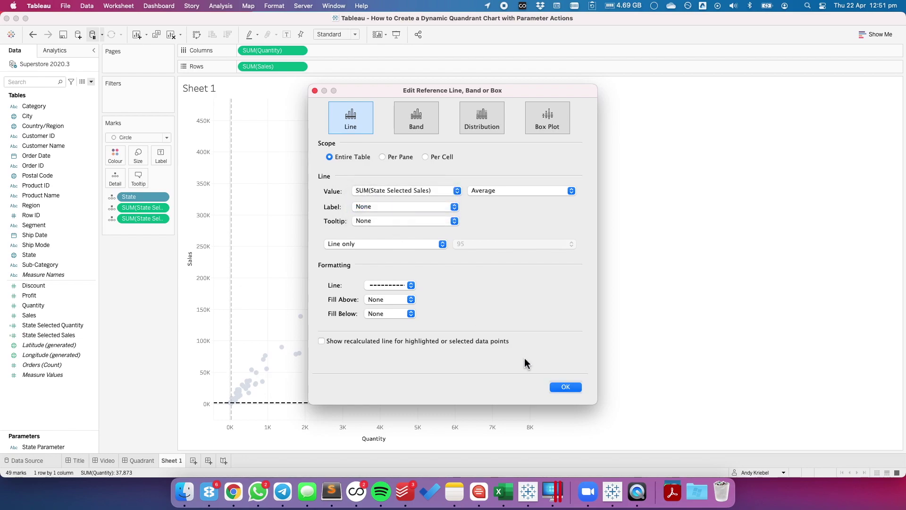
pyautogui.click(565, 386)
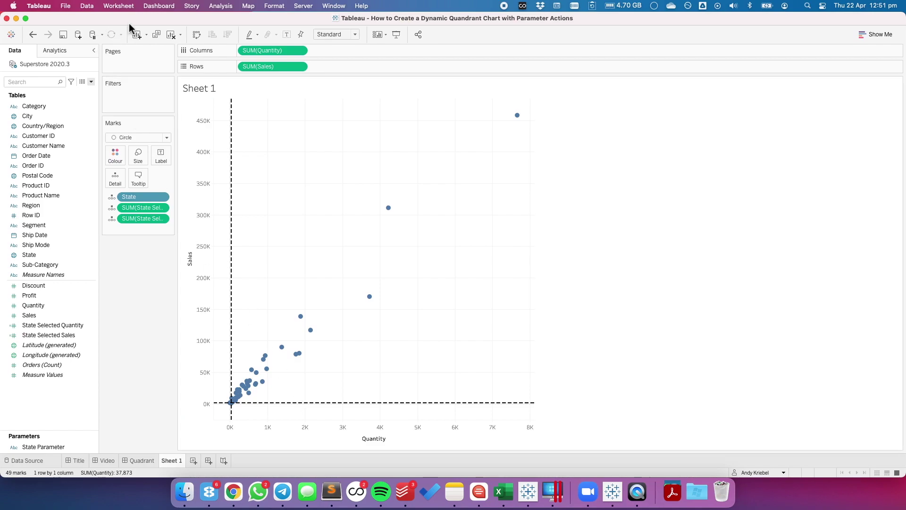
# Step: Add a change-parameter action to the worksheet and name it Update State Parameter
pyautogui.click(120, 6)
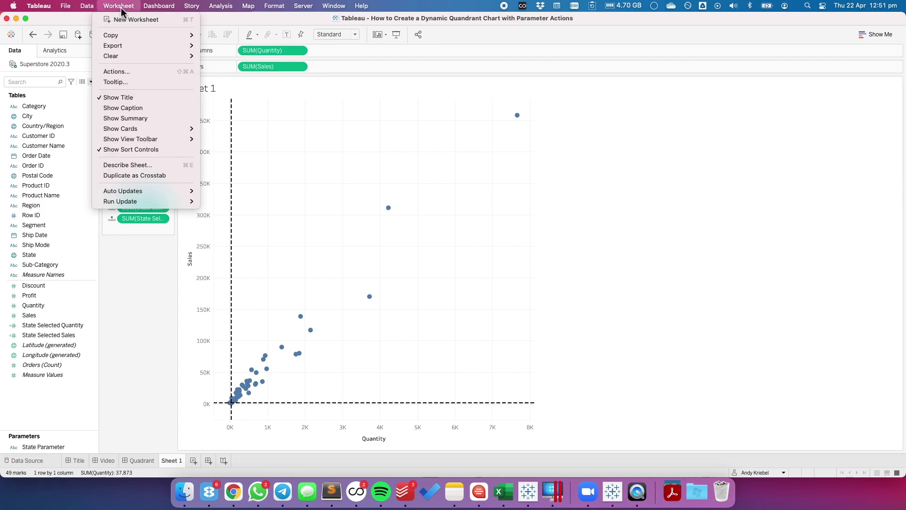
pyautogui.click(117, 71)
pyautogui.click(368, 273)
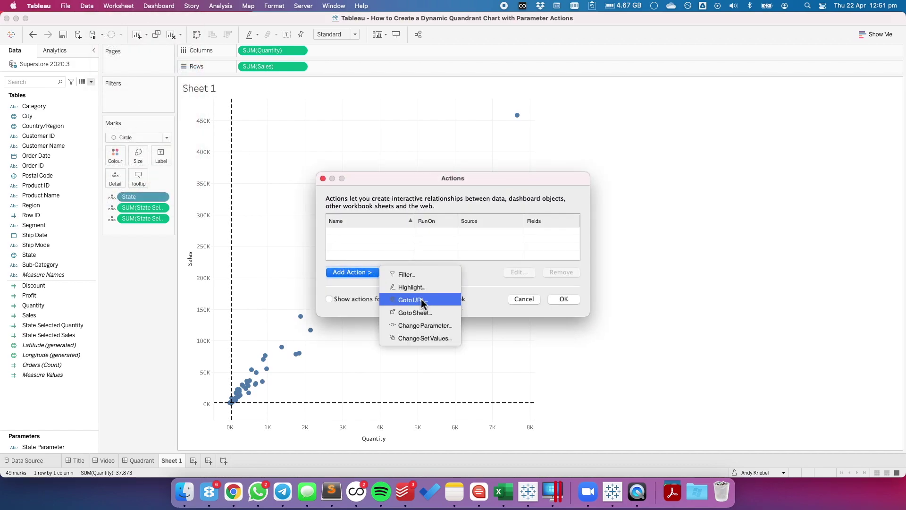
pyautogui.click(422, 325)
pyautogui.press('Right')
pyautogui.press('BackSpace')
pyautogui.press('super+Left')
pyautogui.write('Upd')
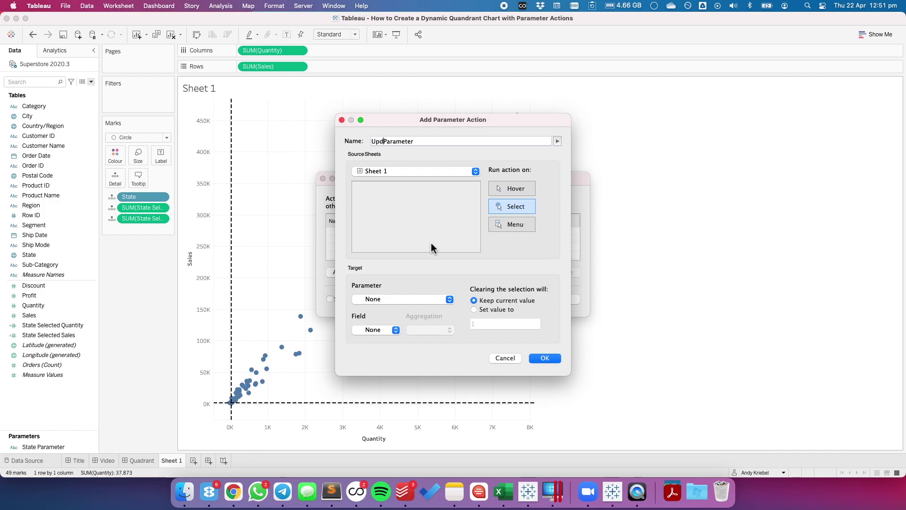
pyautogui.write('ate State')
# Step: Set the action's target parameter to State Parameter and its source field to State, and save the action
pyautogui.click(384, 300)
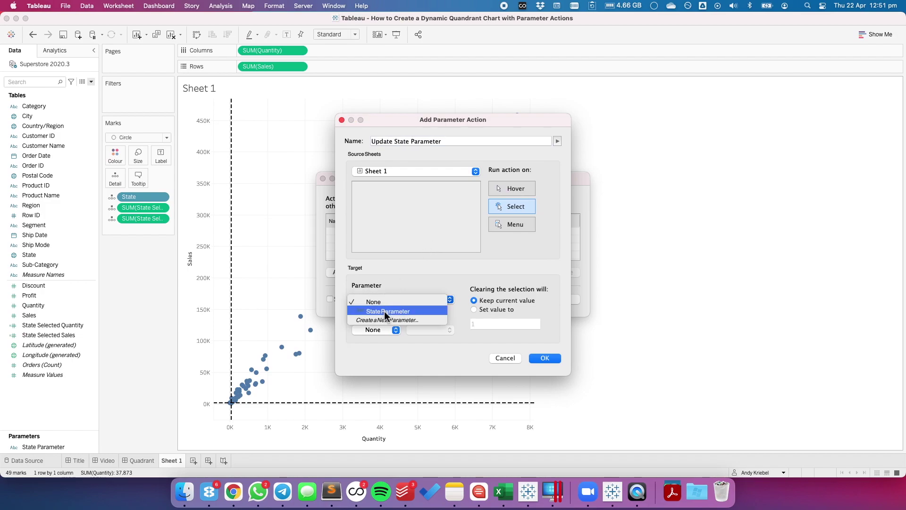
pyautogui.click(384, 310)
pyautogui.click(377, 331)
pyautogui.click(381, 340)
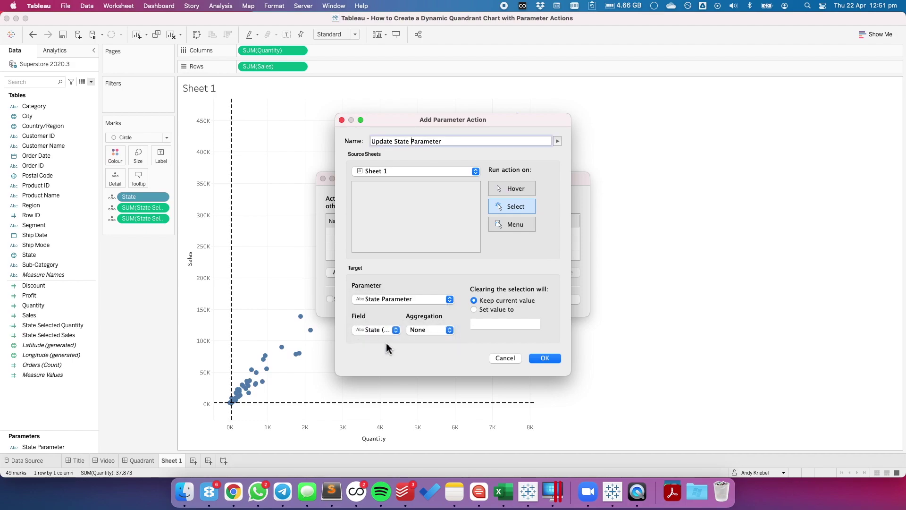
pyautogui.click(545, 358)
pyautogui.click(564, 301)
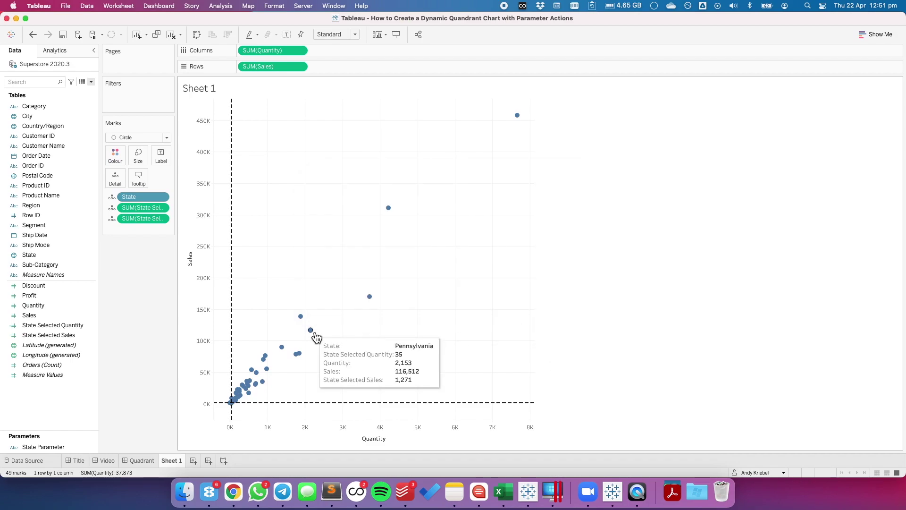
# Step: Test the parameter action by selecting several state marks in the scatter plot and clearing the selection
pyautogui.click(313, 331)
pyautogui.click(370, 297)
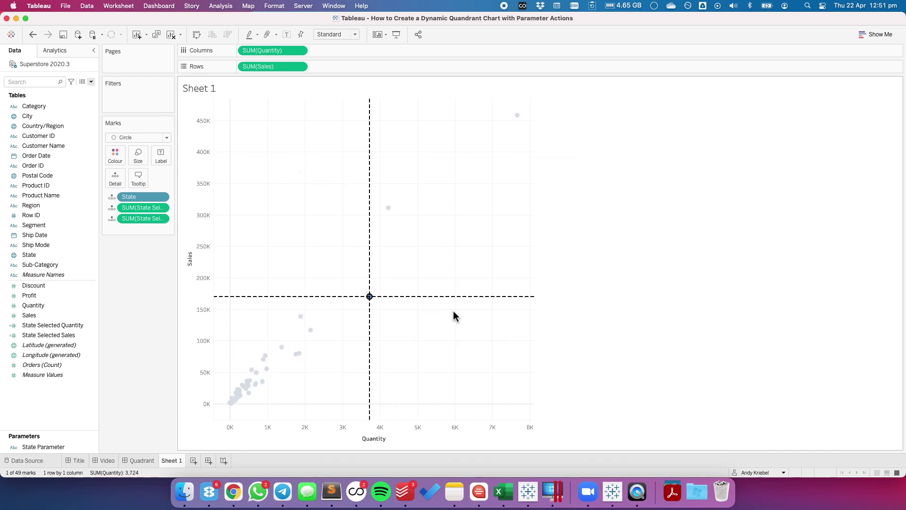
pyautogui.click(387, 208)
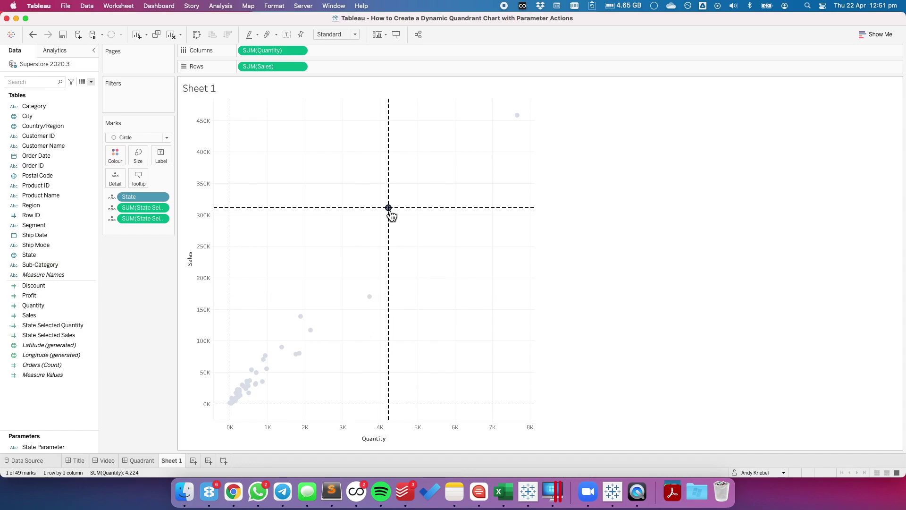
pyautogui.click(311, 332)
pyautogui.click(384, 317)
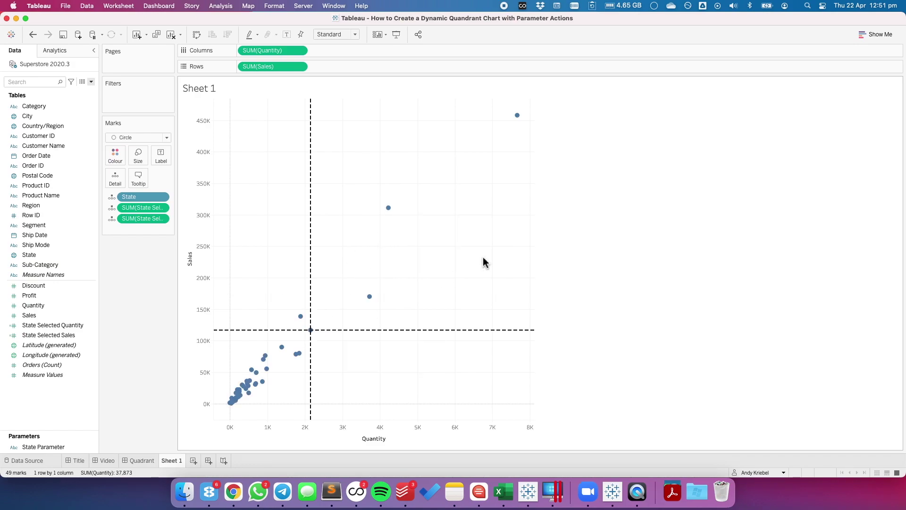
pyautogui.click(370, 297)
pyautogui.click(325, 266)
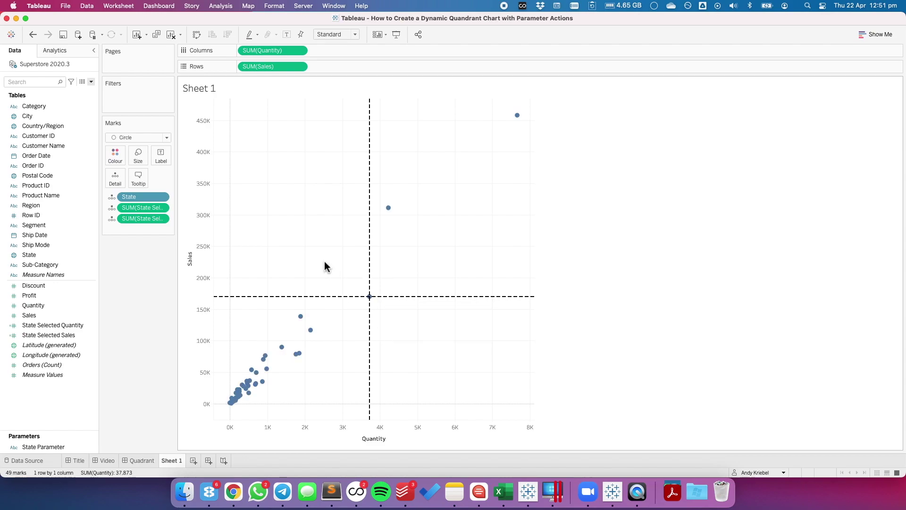
# Step: Create a calculated field named Dummy with the formula 'Dehighlight' and add it to the marks' detail
pyautogui.click(91, 83)
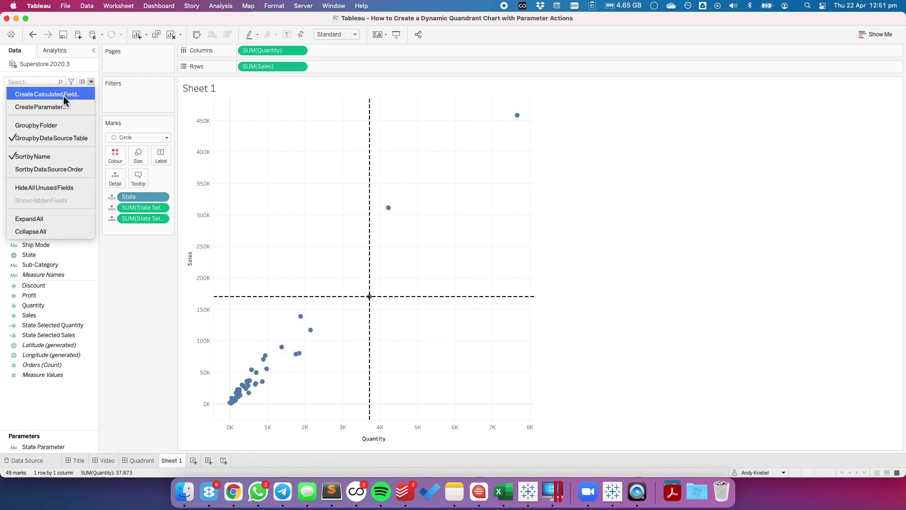
pyautogui.click(62, 96)
pyautogui.write('Dummy')
pyautogui.press('Tab')
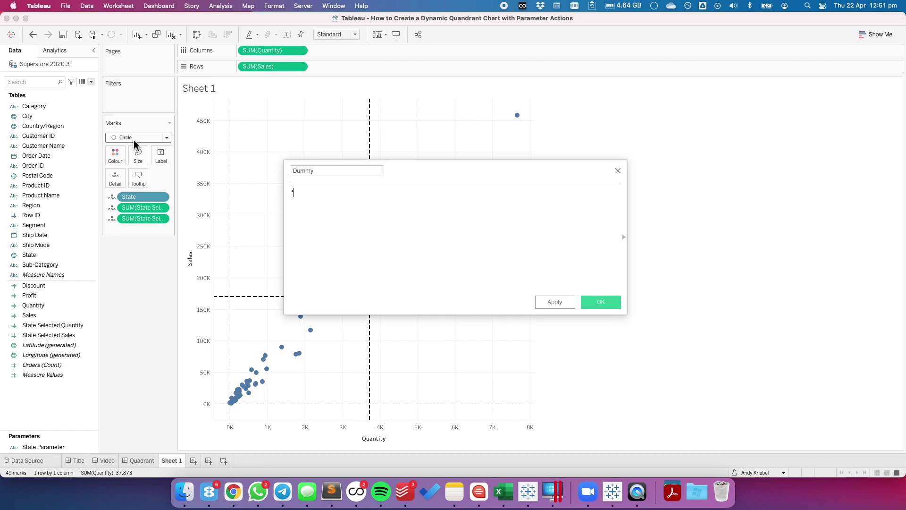
pyautogui.write("'Dehi")
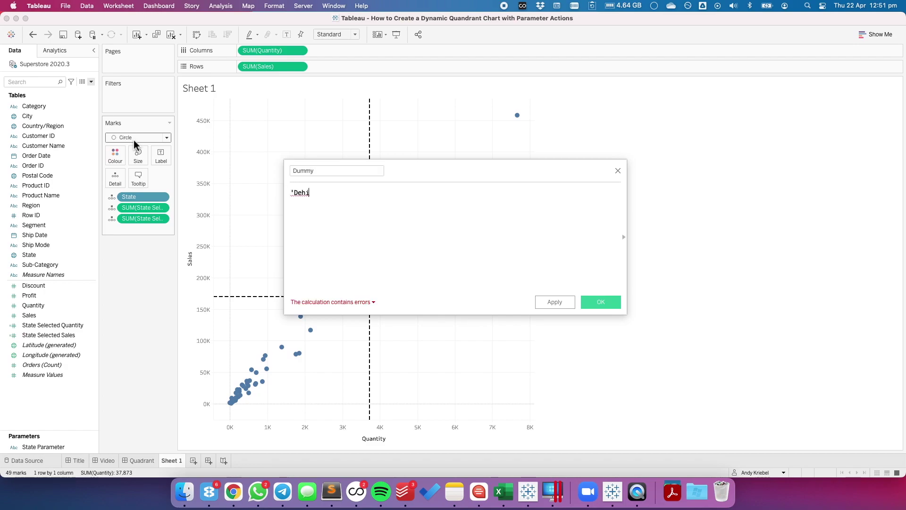
pyautogui.write('ghl')
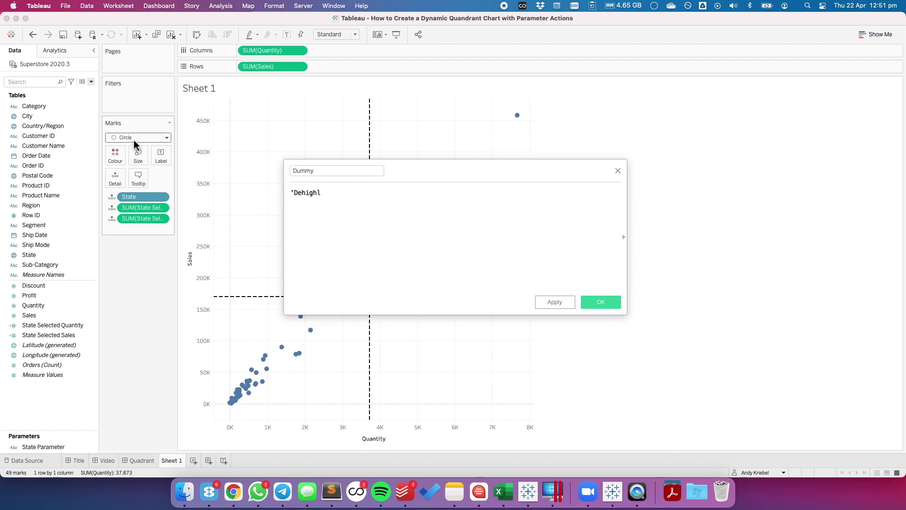
pyautogui.write("ight'")
pyautogui.click(589, 301)
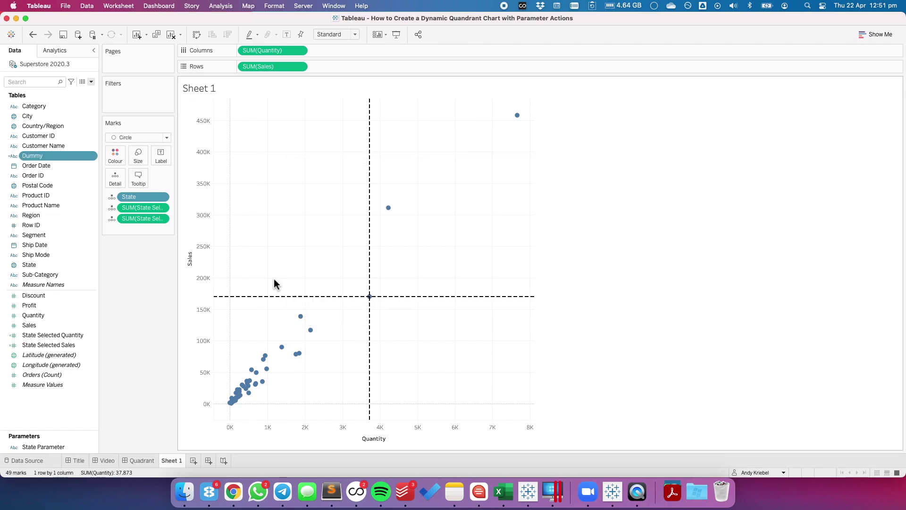
pyautogui.moveTo(39, 155); pyautogui.dragTo(116, 178)
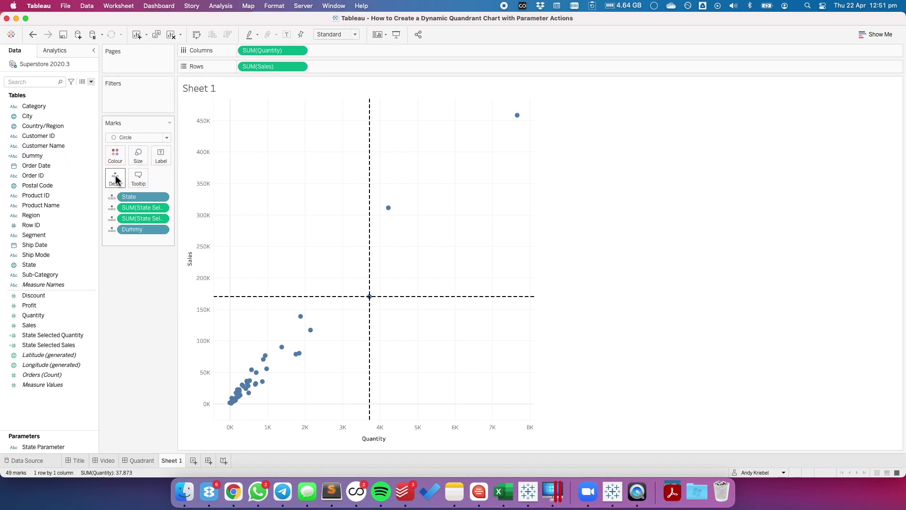
# Step: Add a filter action to the worksheet and name it Remove Highlight Filter
pyautogui.click(119, 5)
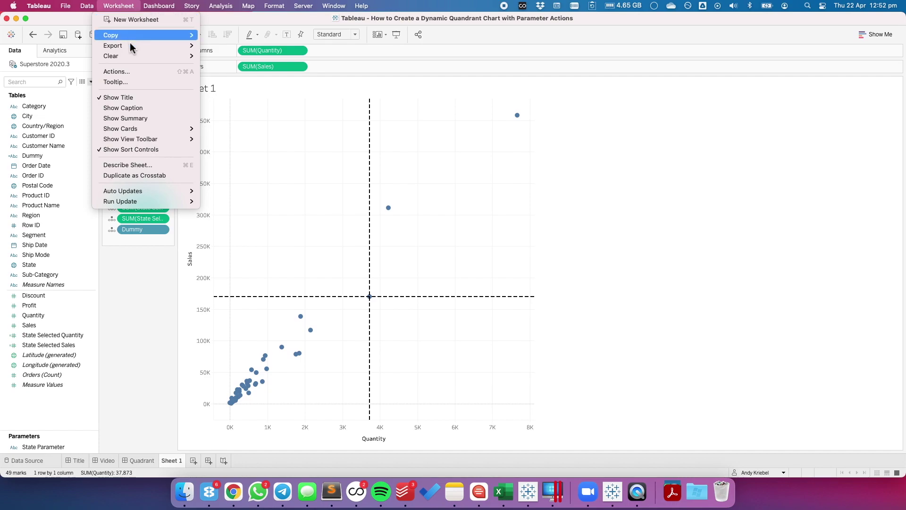
pyautogui.moveTo(130, 49)
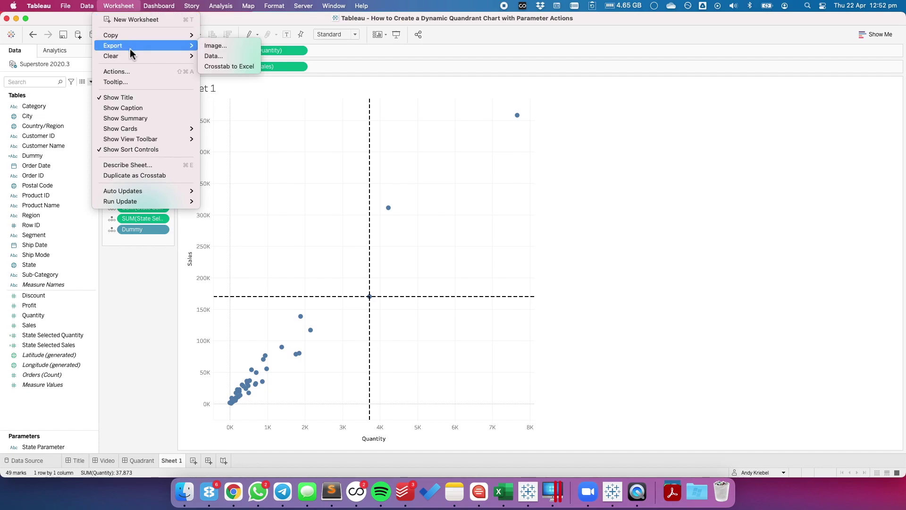
pyautogui.click(116, 72)
pyautogui.click(355, 273)
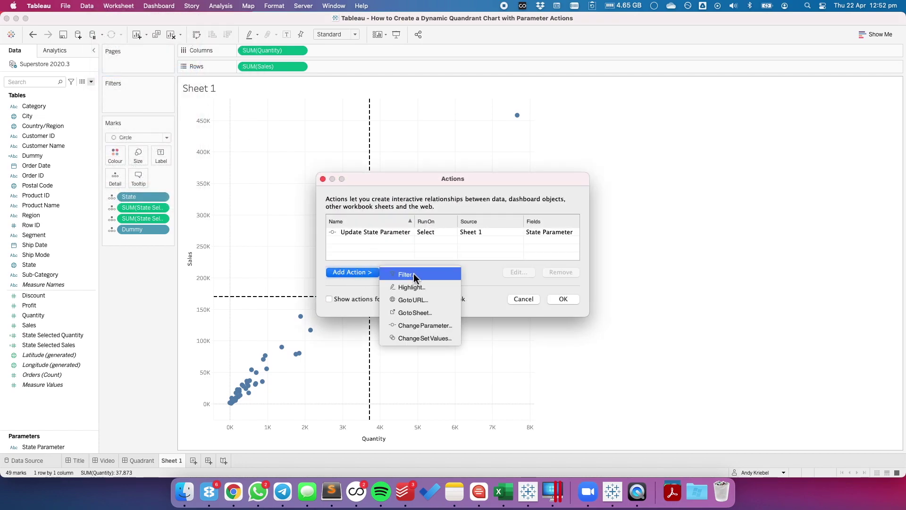
pyautogui.click(405, 276)
pyautogui.press('Right')
pyautogui.write('Remov')
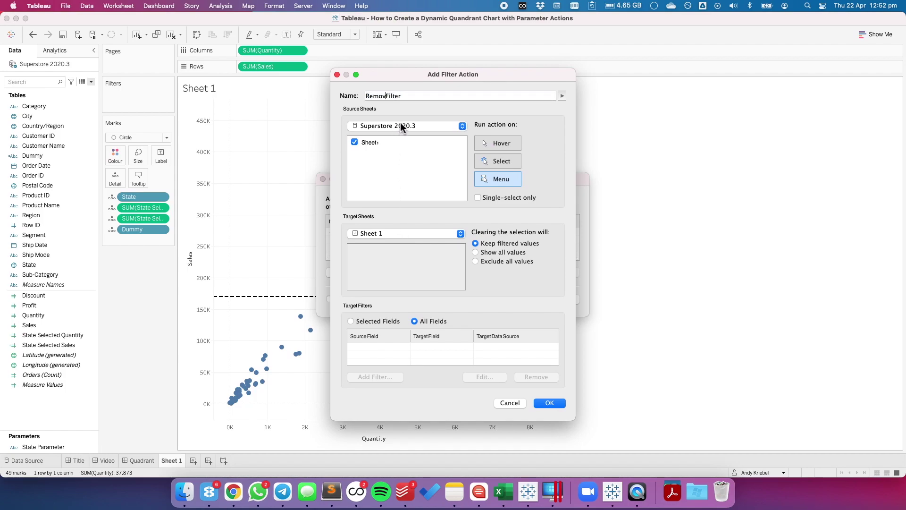
pyautogui.write('e Highlight')
# Step: Set the filter action to run on Select, show all values when the selection clears, and use only selected fields
pyautogui.click(498, 161)
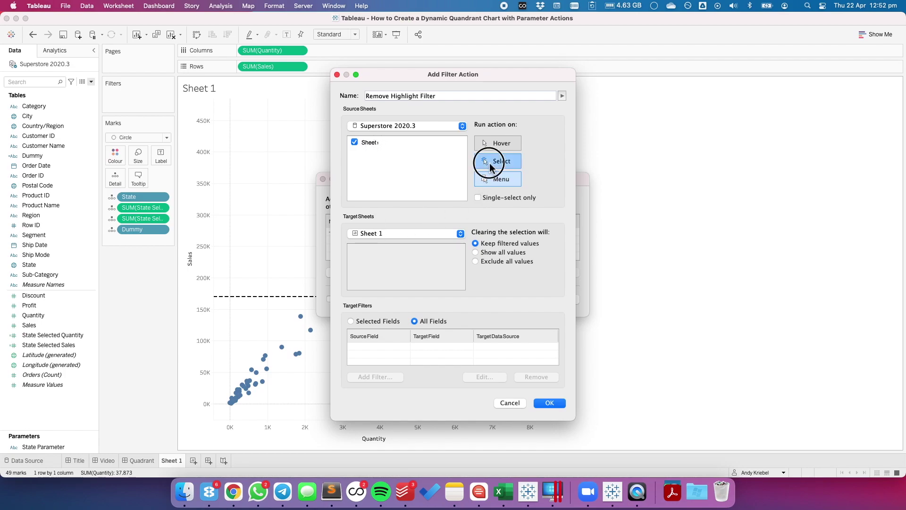
pyautogui.click(365, 321)
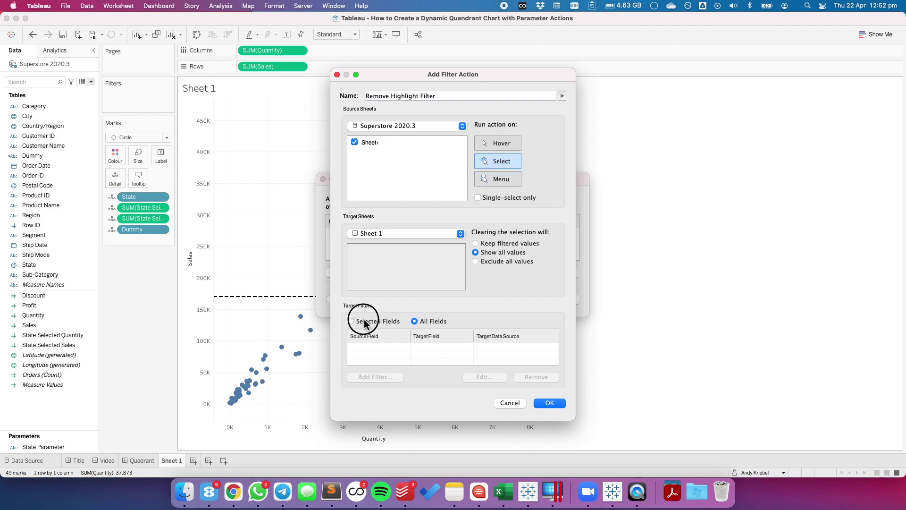
# Step: Map the filter's source field Dummy to the target field Customer ID and save the worksheet's actions
pyautogui.click(375, 377)
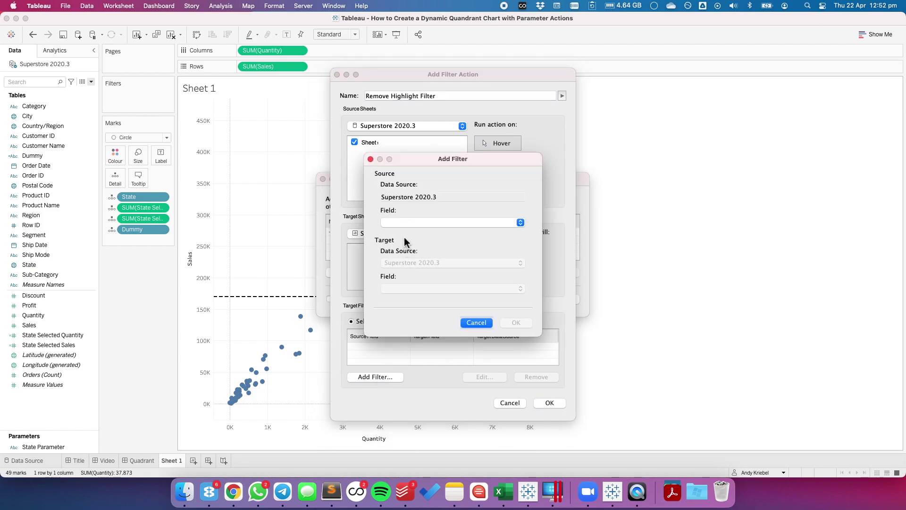
pyautogui.click(403, 222)
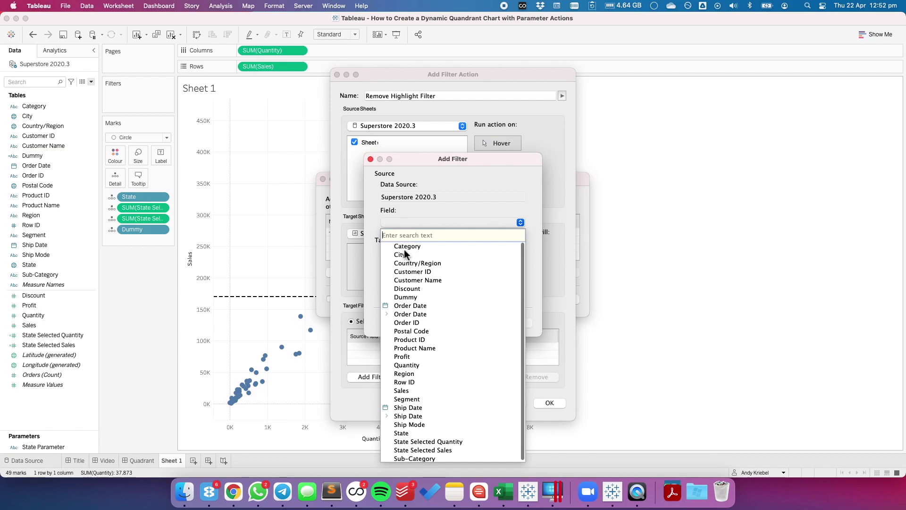
pyautogui.click(408, 306)
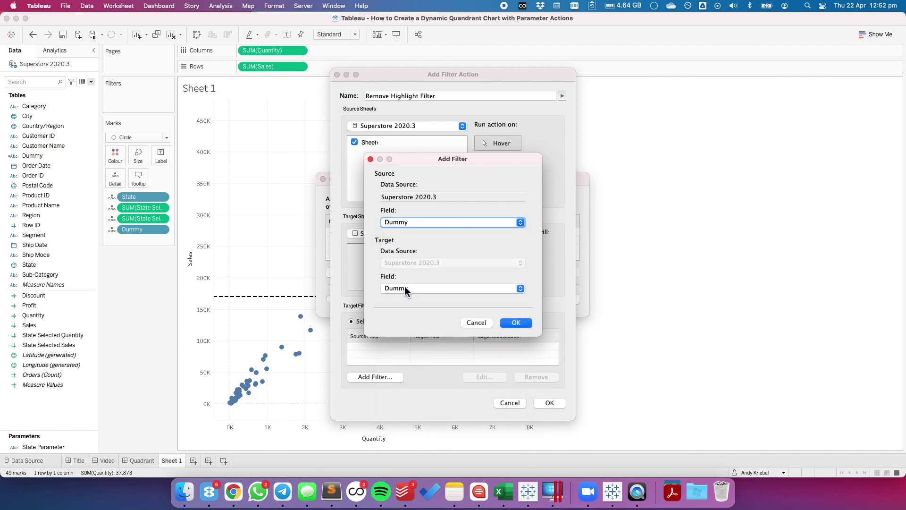
pyautogui.click(405, 289)
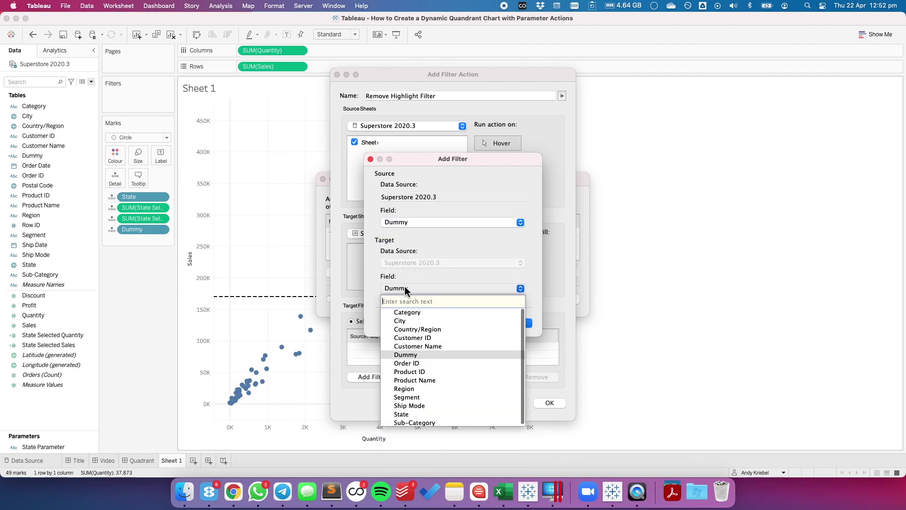
pyautogui.click(418, 337)
pyautogui.click(518, 325)
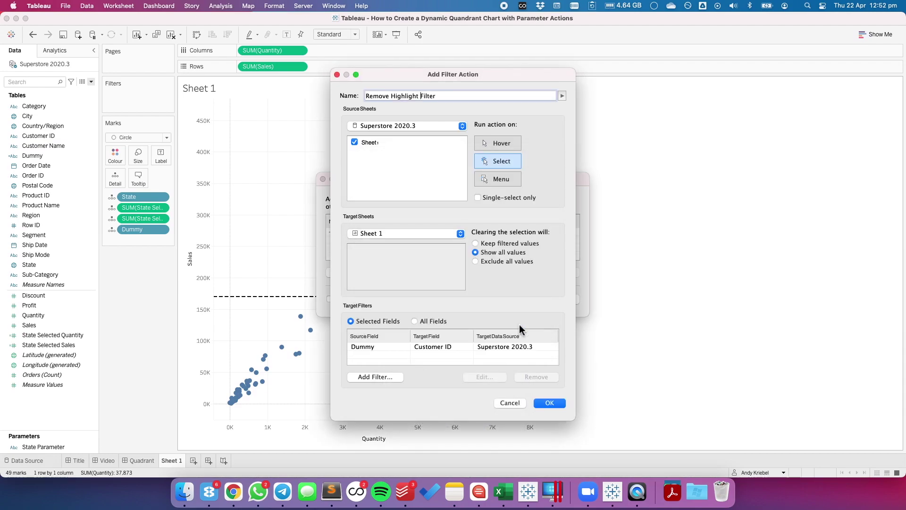
pyautogui.click(550, 402)
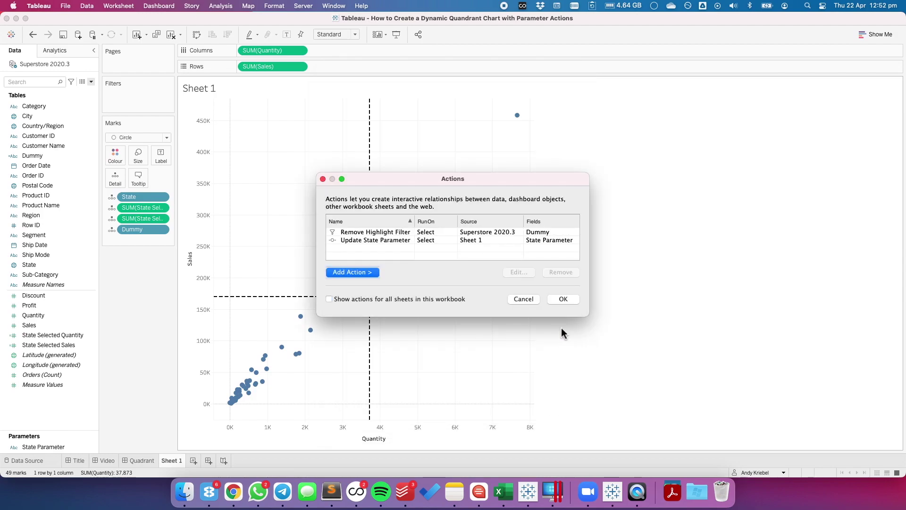
pyautogui.click(563, 299)
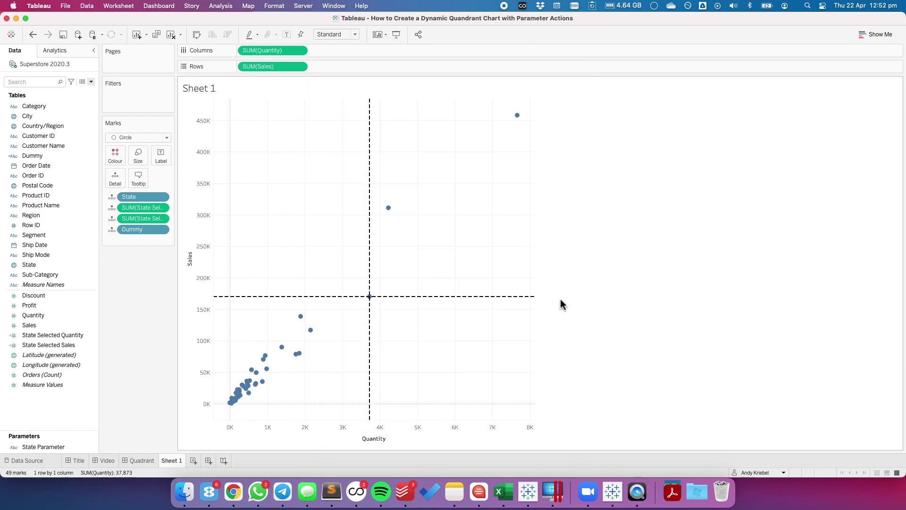
# Step: Test the highlight-removal action by selecting two state marks in the scatter plot
pyautogui.click(310, 330)
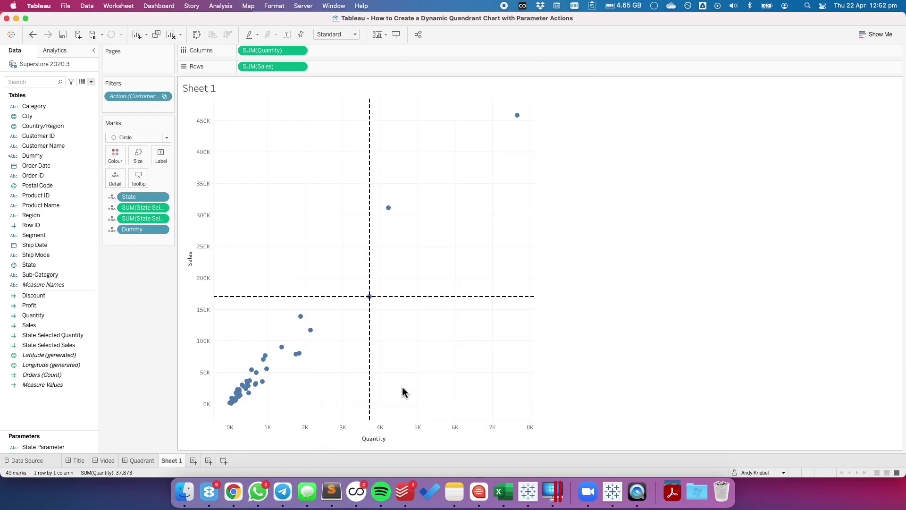
pyautogui.click(298, 353)
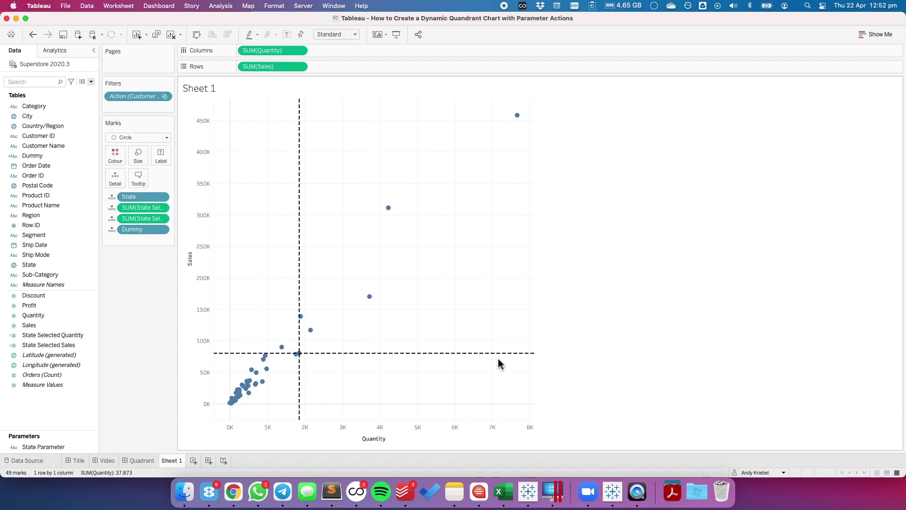
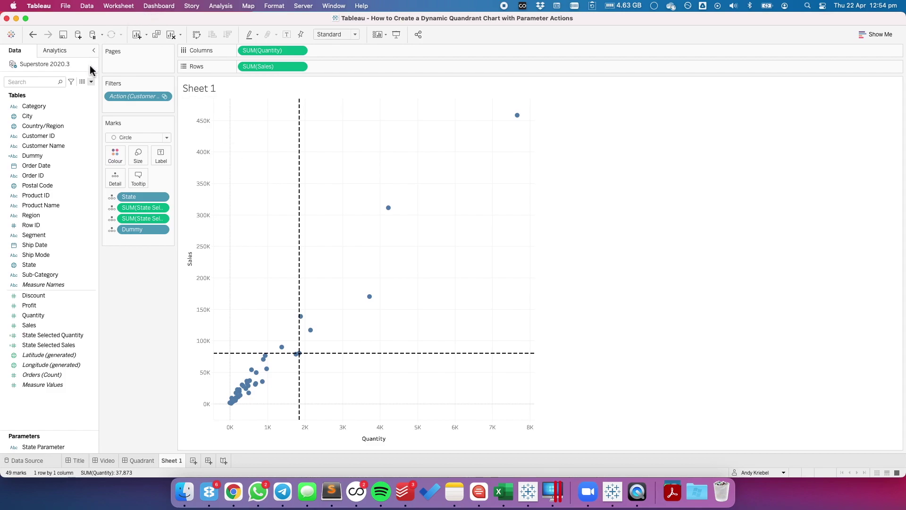
# Step: Create a calculated field named Quadrant and move its editor clear of the lower-left marks
pyautogui.click(91, 82)
pyautogui.click(82, 92)
pyautogui.write('Quadrant')
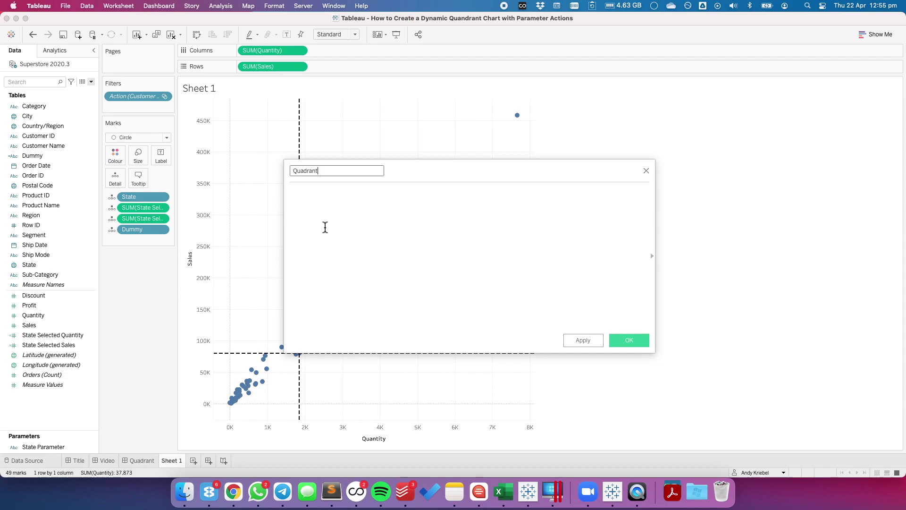
pyautogui.click(325, 227)
pyautogui.moveTo(432, 172); pyautogui.dragTo(487, 239)
# Step: Begin the Quadrant formula with IF SUM([Quantity]) > SUM([State Selected Quantity])
pyautogui.write('IF sum')
pyautogui.press('Return')
pyautogui.write('quanti')
pyautogui.press('Return')
pyautogui.write('> sum')
pyautogui.press('Return')
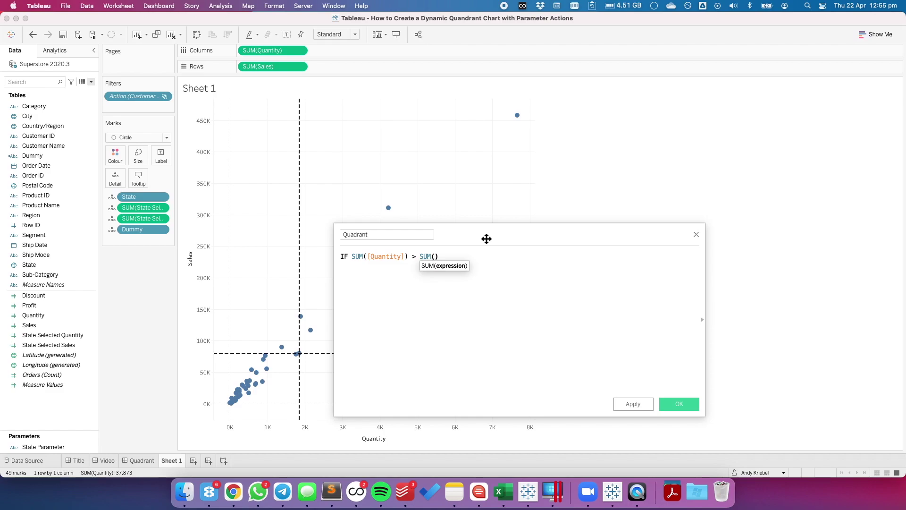
pyautogui.write('stat')
pyautogui.press('Down')
pyautogui.press('Down')
pyautogui.press('Return')
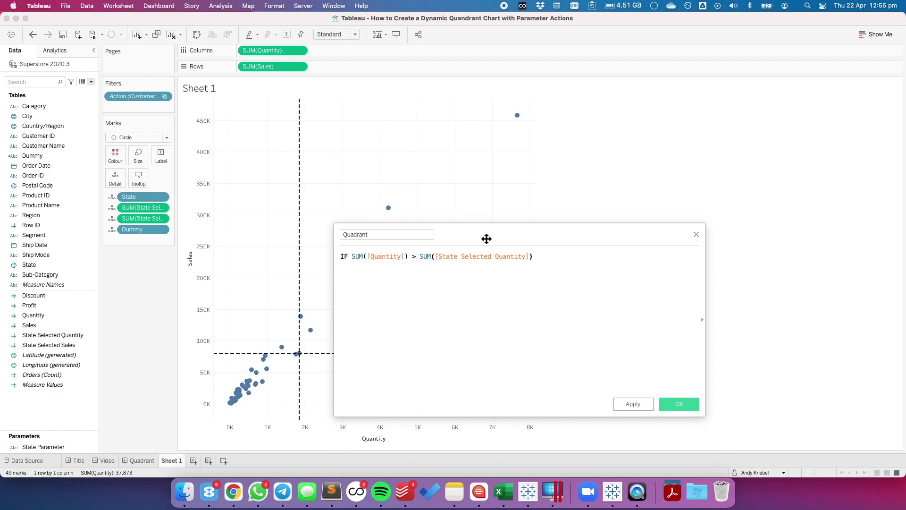
# Step: Extend the IF condition with AND SUM([Sales]) > SUM([State Selected Sales]) on separate lines
pyautogui.write('and')
pyautogui.press('Return')
pyautogui.press('Return')
pyautogui.write('sum')
pyautogui.press('Return')
pyautogui.write('sa')
pyautogui.press('Return')
pyautogui.write('sum')
pyautogui.press('Return')
pyautogui.write('stat')
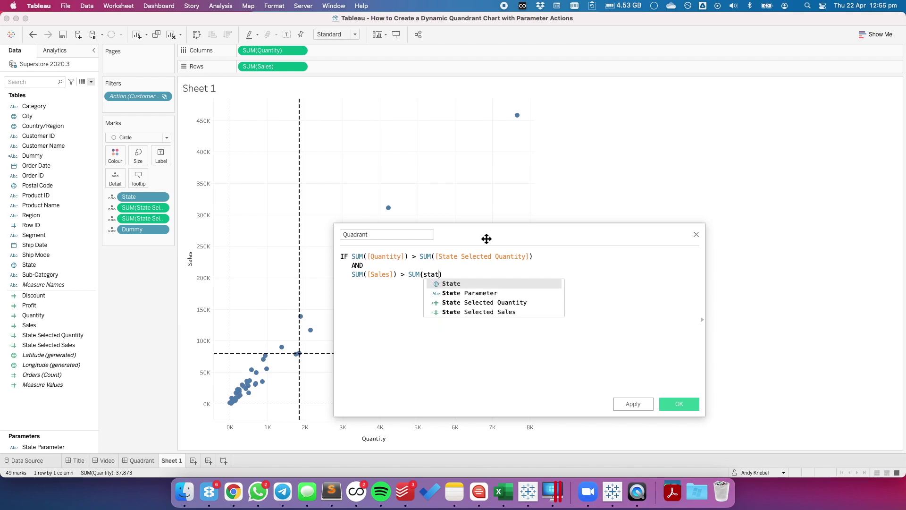
pyautogui.press('Down')
pyautogui.press('Return')
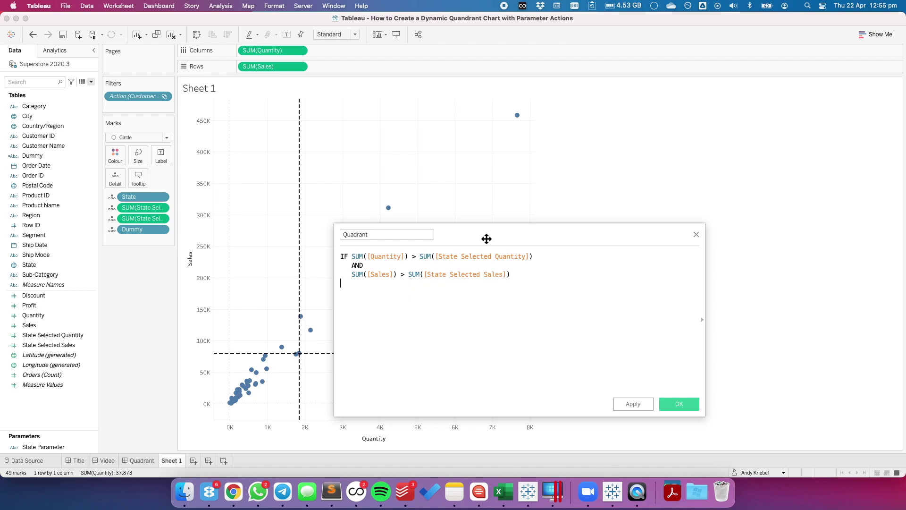
# Step: Return 'High Qty / High Sales' in a THEN line for the first condition
pyautogui.press('Return')
pyautogui.write('then')
pyautogui.press('Return')
pyautogui.write("'High Qty / High Sales'")
pyautogui.press('Return')
# Step: Add an ELSEIF branch containing a copy of the first branch's conditions and THEN result
pyautogui.write('ELSEIF')
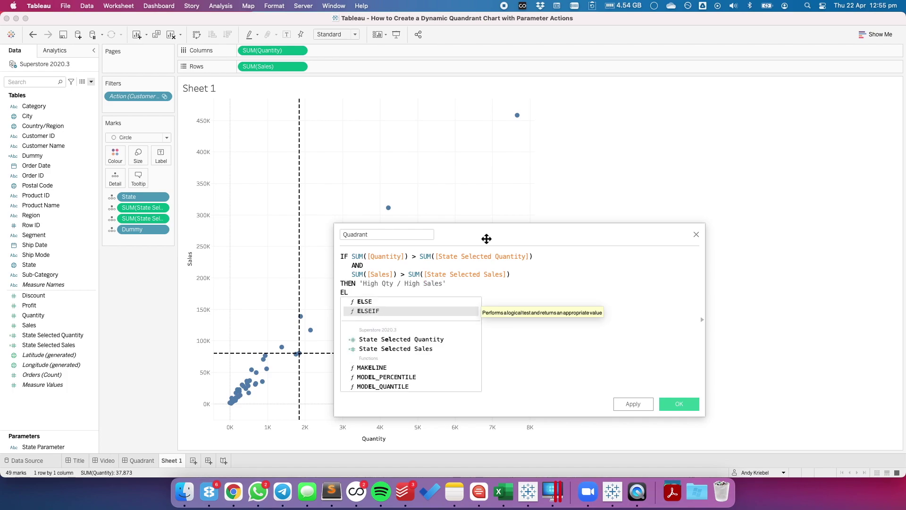
pyautogui.press('Return')
pyautogui.write('SUM')
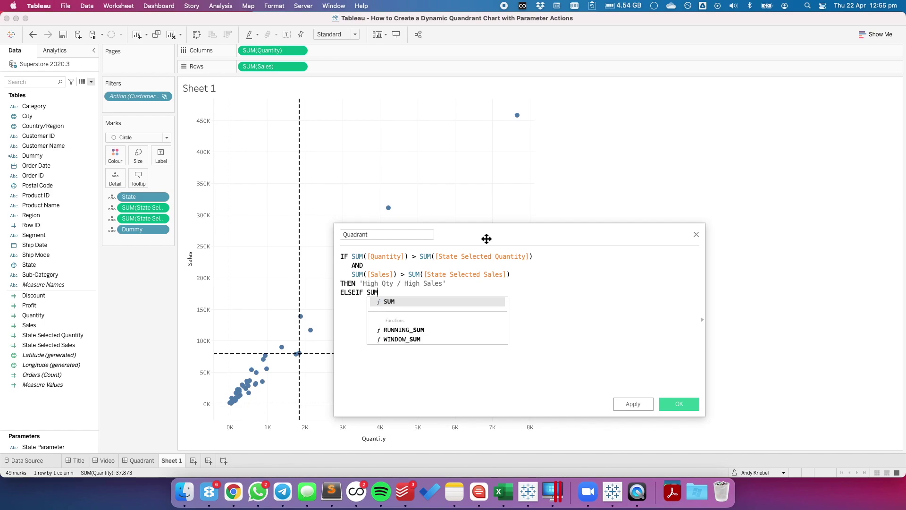
pyautogui.press('Return')
pyautogui.moveTo(351, 256); pyautogui.dragTo(451, 282)
pyautogui.hotkey('ctrl', 'c')
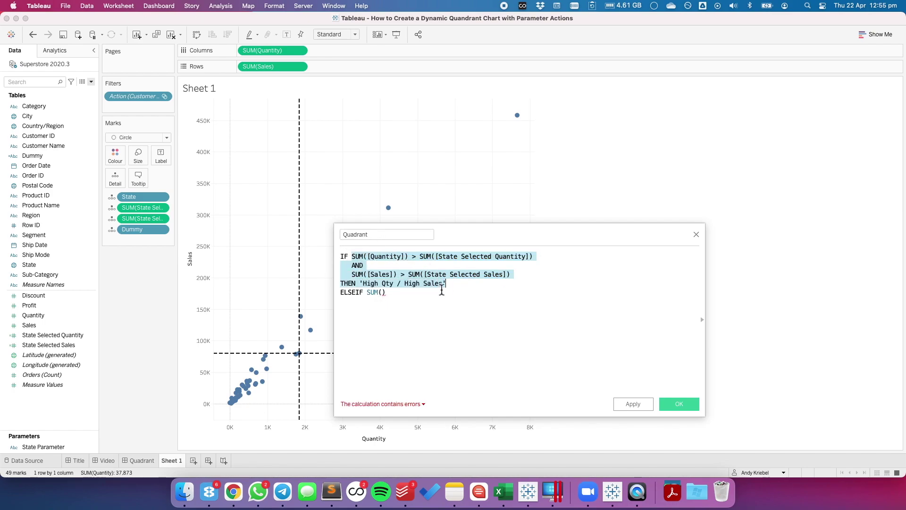
pyautogui.click(403, 294)
pyautogui.press('BackSpace')
pyautogui.press('BackSpace')
pyautogui.press('BackSpace')
pyautogui.press('BackSpace')
pyautogui.press('BackSpace')
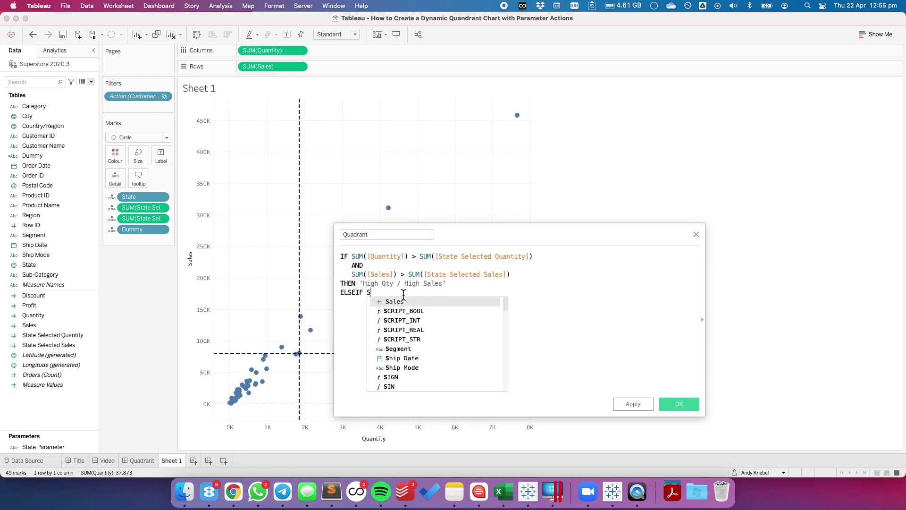
pyautogui.hotkey('ctrl', 'v')
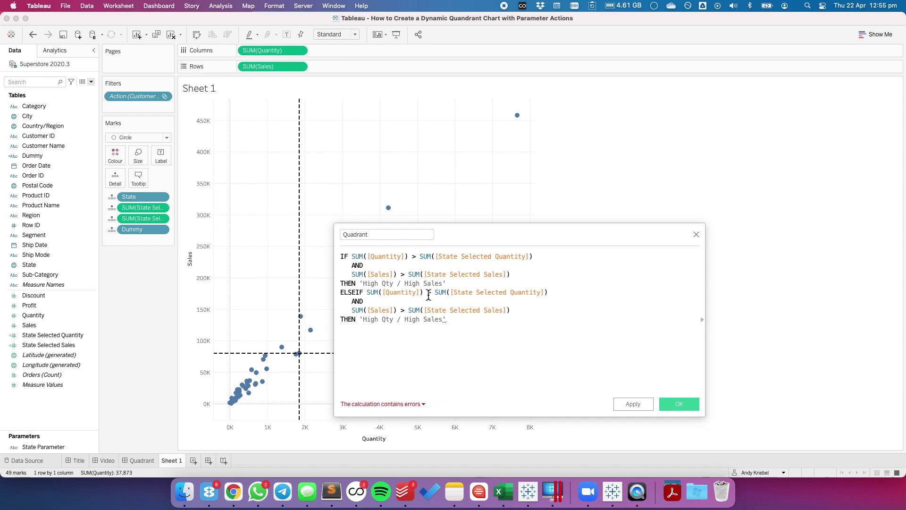
# Step: Change the second branch's Sales comparison to < and its result to 'High Qty / Low Sales'
pyautogui.click(405, 310)
pyautogui.press('BackSpace')
pyautogui.write('<')
pyautogui.doubleClick(412, 320)
pyautogui.write('Low')
# Step: Add a third branch with ELSEIF and the copied Quantity and Sales conditions below the second result
pyautogui.press('Up')
pyautogui.press('Up')
pyautogui.press('Up')
pyautogui.press('Return')
pyautogui.write('ELSE')
pyautogui.press('Down')
pyautogui.press('Return')
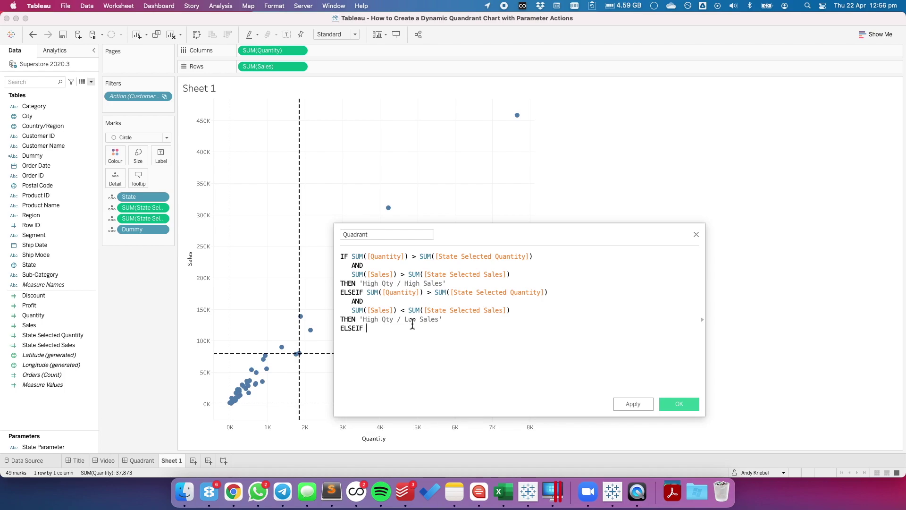
pyautogui.press('super+v')
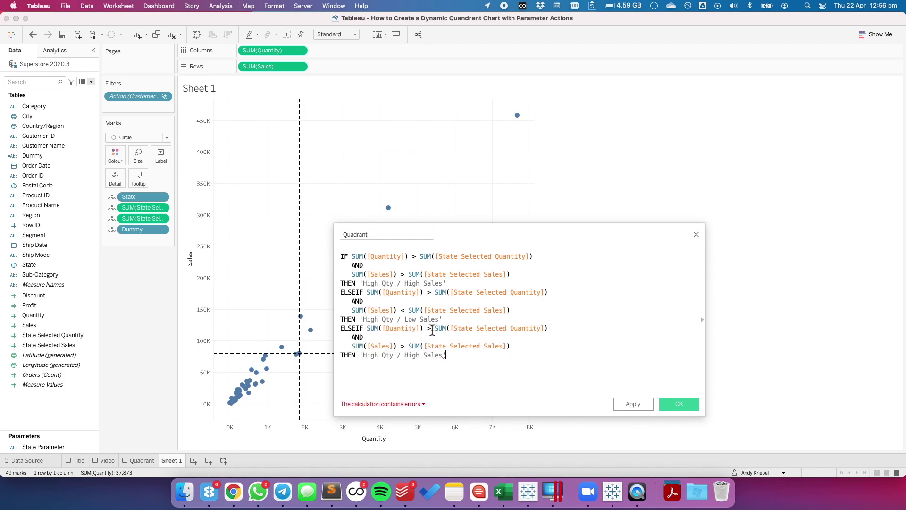
# Step: Change the third branch's Quantity comparison to < and its result to 'Low Qty / High Sales'
pyautogui.click(431, 330)
pyautogui.press('BackSpace')
pyautogui.write('<')
pyautogui.doubleClick(374, 355)
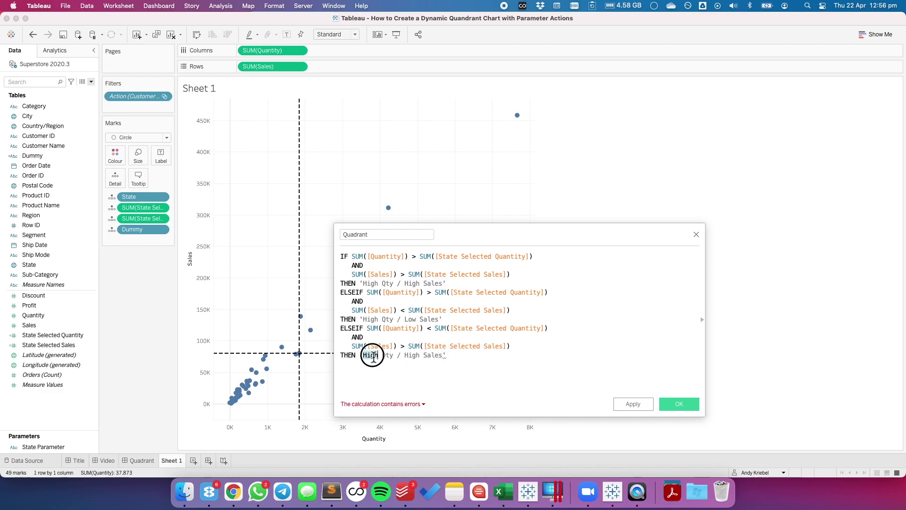
pyautogui.write('Low')
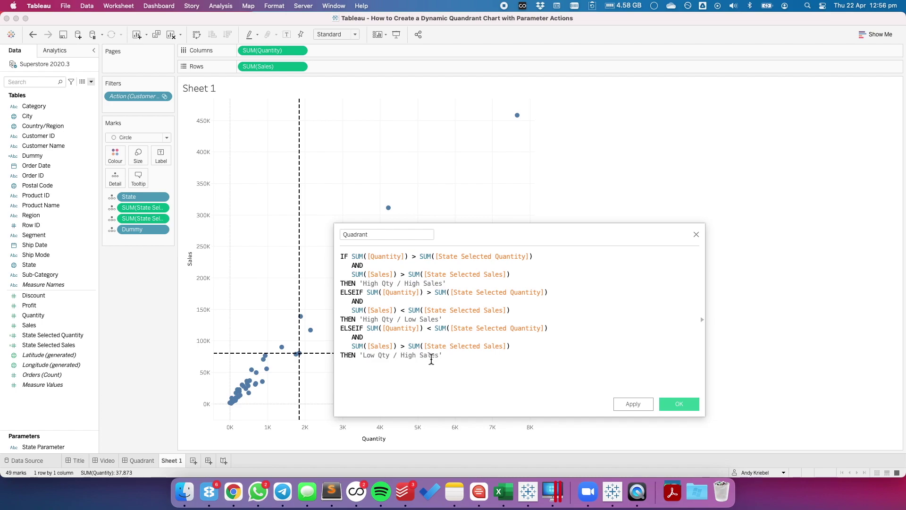
# Step: Add a fourth branch with ELSIF and the copied conditions and result at the formula's end
pyautogui.press('Return')
pyautogui.write('ELSIF')
pyautogui.press('super+v')
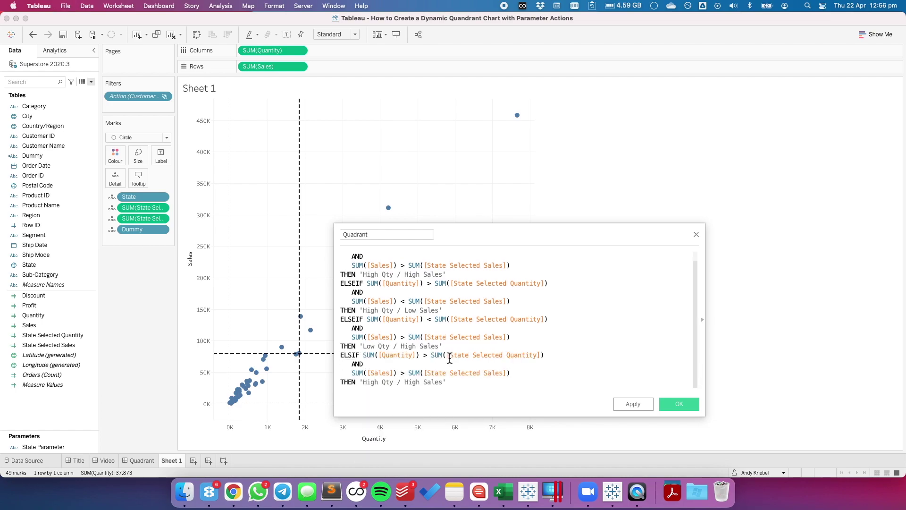
# Step: Change both comparisons in the fourth branch to < and its result to 'Low Qty / Low Sales'
pyautogui.click(426, 356)
pyautogui.press('BackSpace')
pyautogui.write('<')
pyautogui.click(405, 373)
pyautogui.press('BackSpace')
pyautogui.write('<')
pyautogui.doubleClick(370, 382)
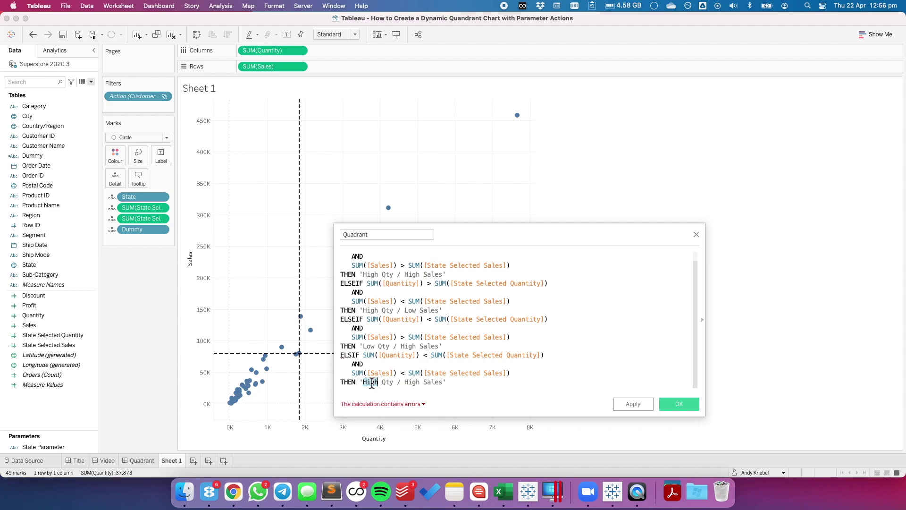
pyautogui.write('Low')
pyautogui.doubleClick(407, 381)
pyautogui.write('Low')
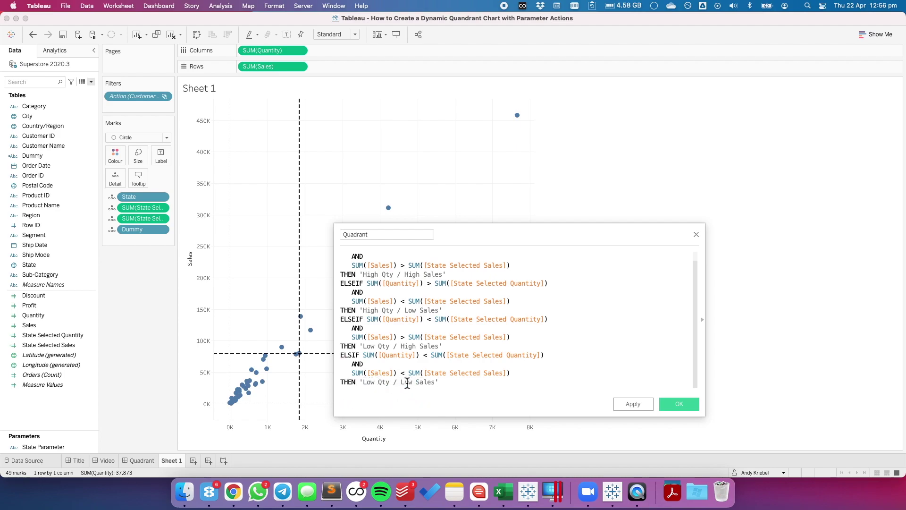
# Step: Finish the Quadrant formula with ELSE 'State Selected' followed by END on a new line
pyautogui.press('Return')
pyautogui.write("ELSE 'State Selected")
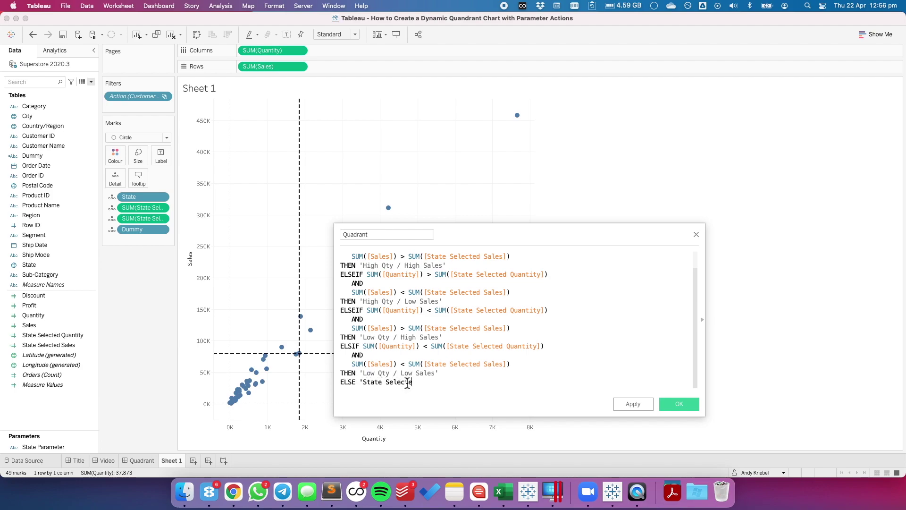
pyautogui.write("'")
pyautogui.press('Return')
pyautogui.write('END')
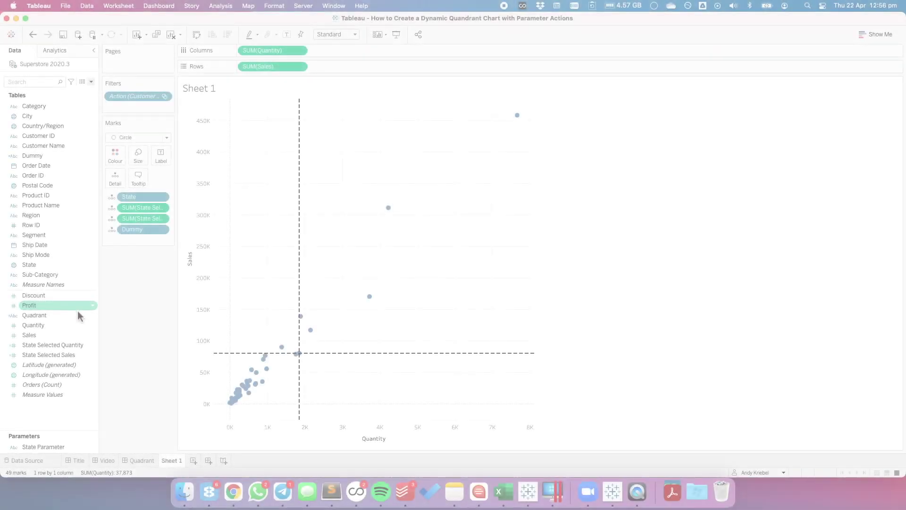
# Step: Colour the scatter plot's marks by Quadrant, and select a state near 50K sales so that all five categories occur
pyautogui.moveTo(66, 314); pyautogui.dragTo(115, 158)
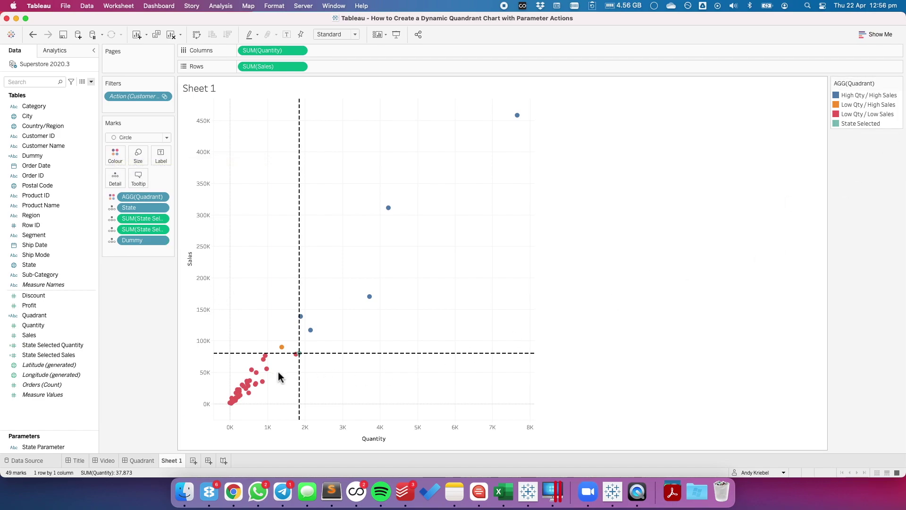
pyautogui.click(256, 373)
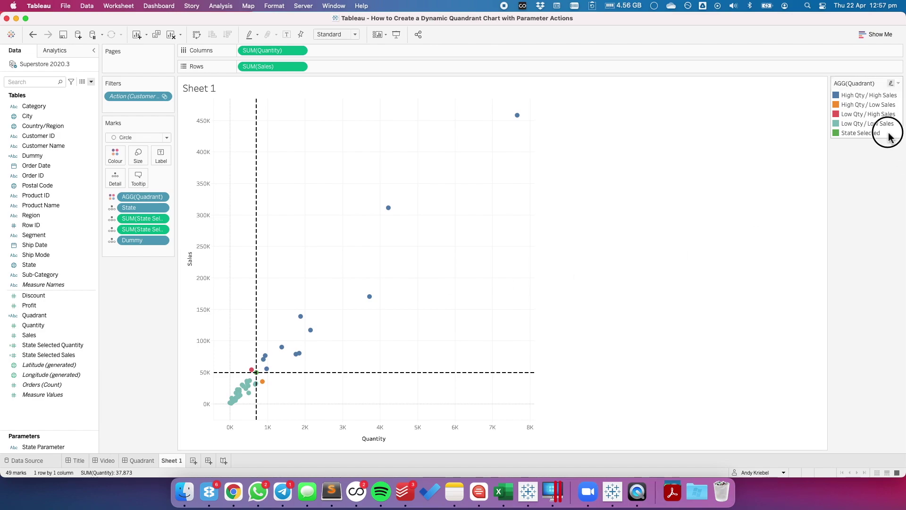
# Step: Edit the Quadrant colours and assign the Automatic palette's teal to High Qty / Low Sales
pyautogui.doubleClick(889, 137)
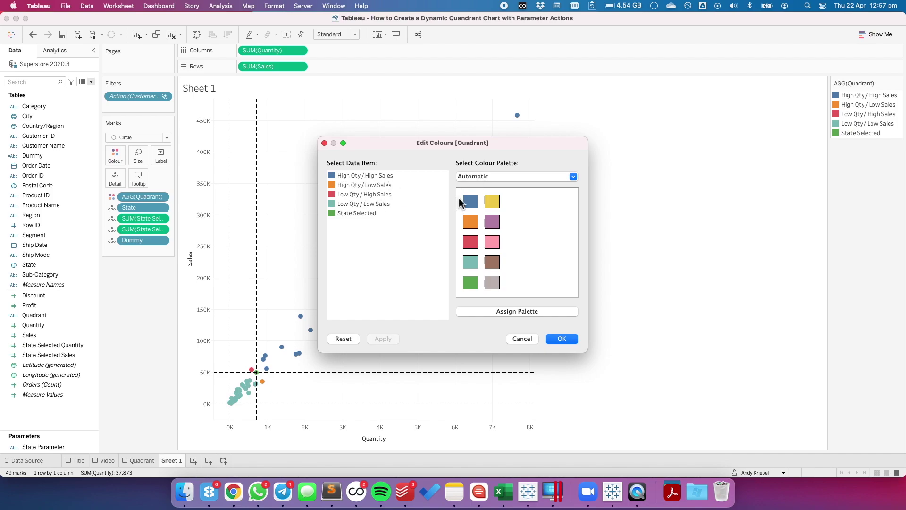
pyautogui.click(355, 185)
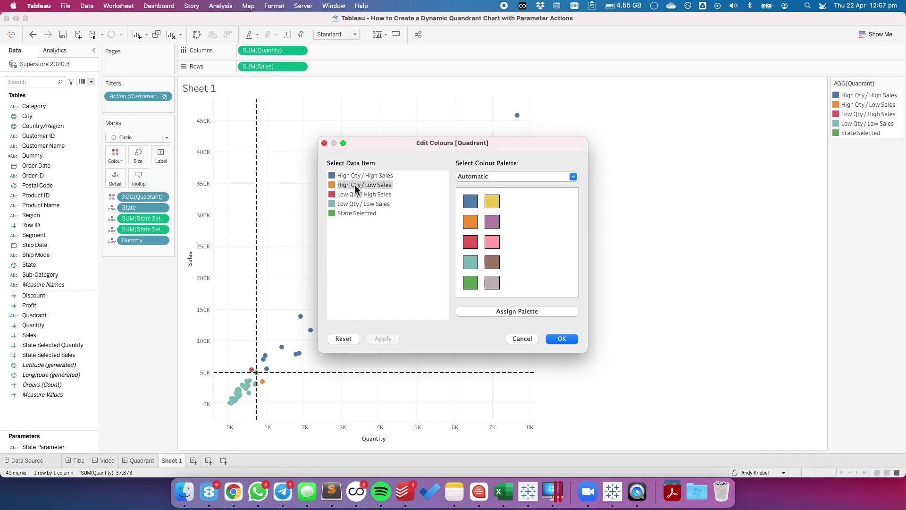
pyautogui.click(469, 263)
# Step: Using the Colour Blind palette, colour Low Qty / High Sales light orange, Low Qty / Low Sales dark orange and State Selected dark grey
pyautogui.click(479, 175)
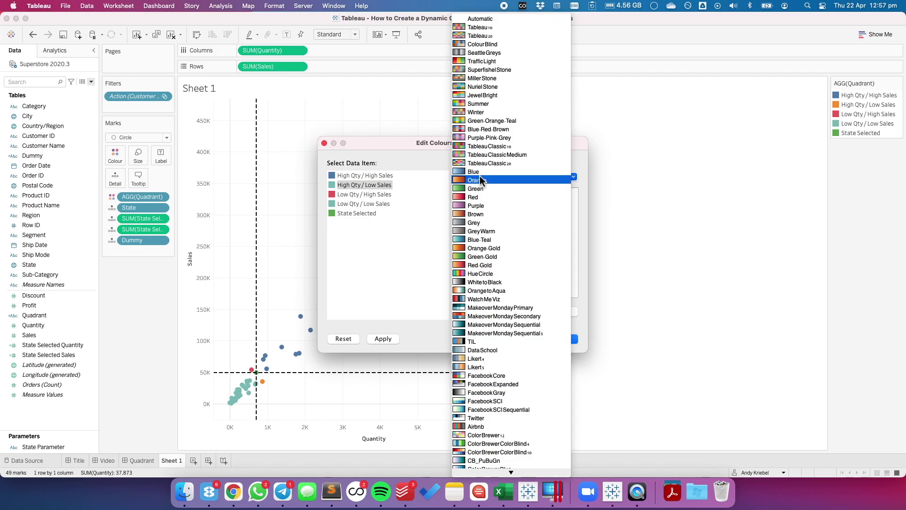
pyautogui.click(492, 45)
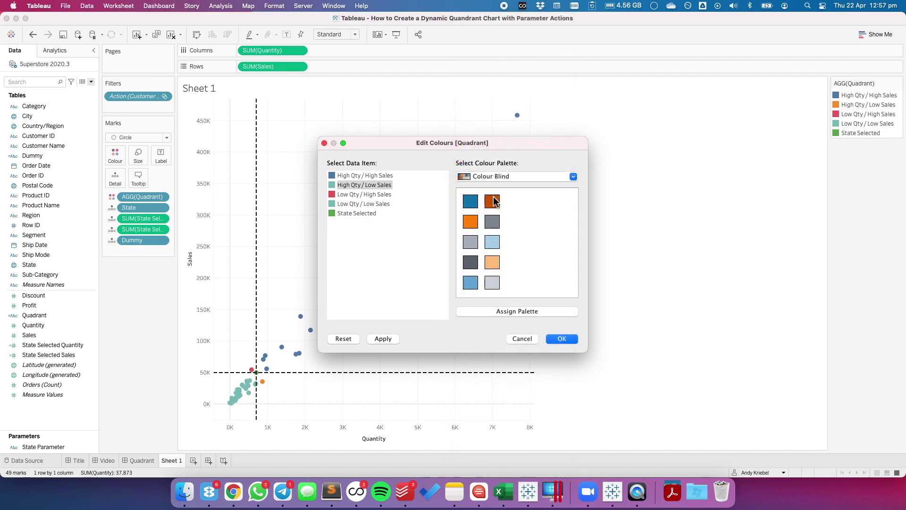
pyautogui.click(355, 195)
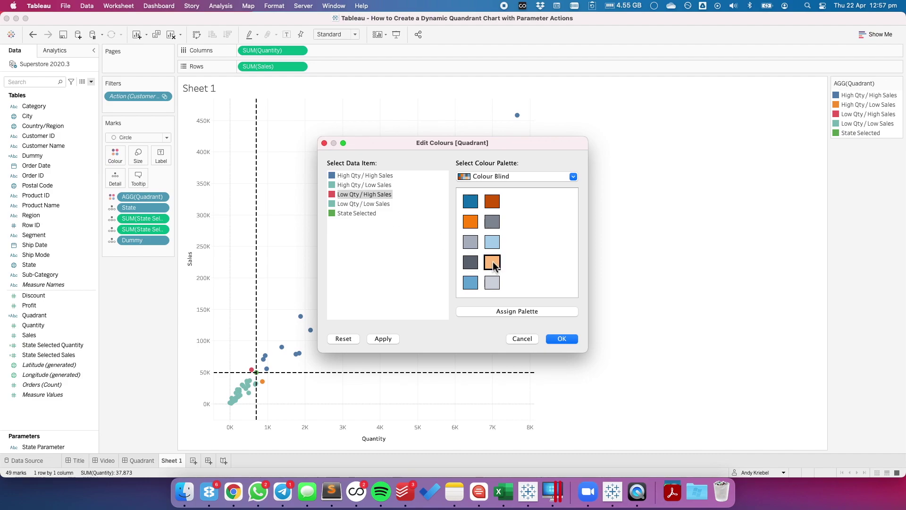
pyautogui.click(492, 262)
pyautogui.click(351, 203)
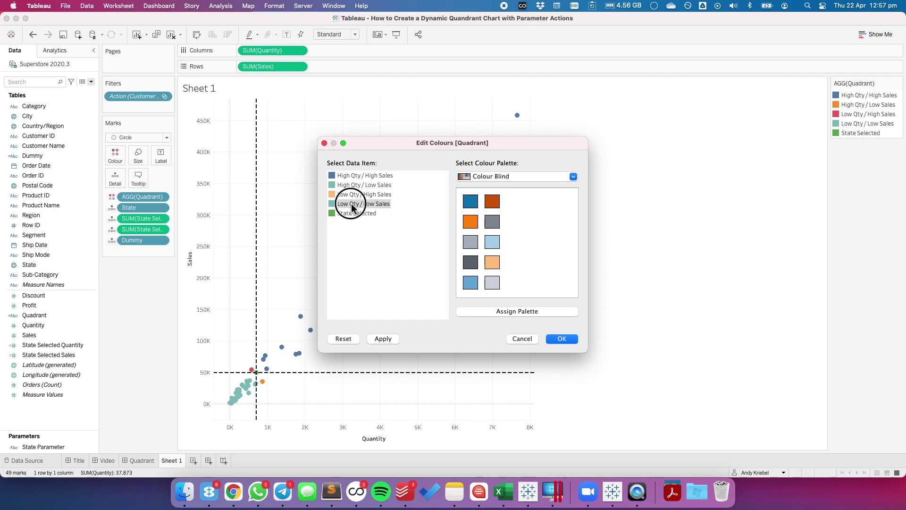
pyautogui.click(494, 202)
pyautogui.click(358, 213)
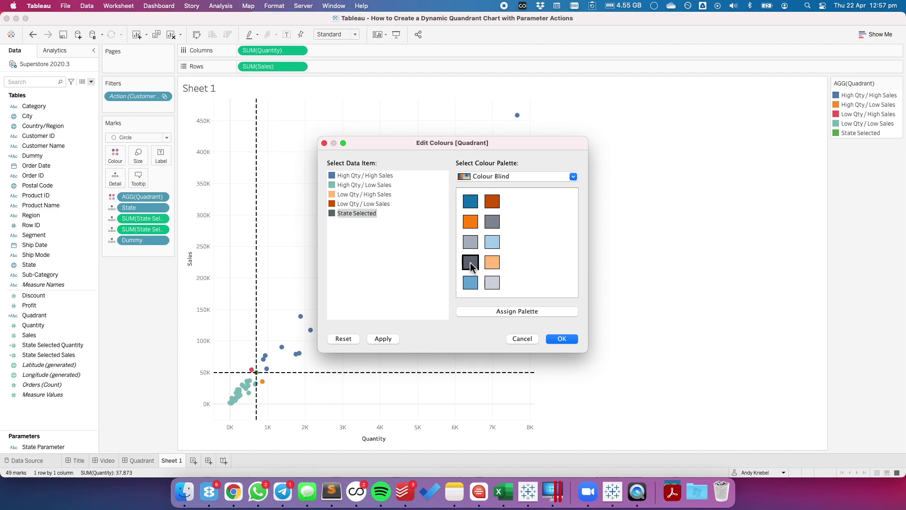
pyautogui.click(555, 339)
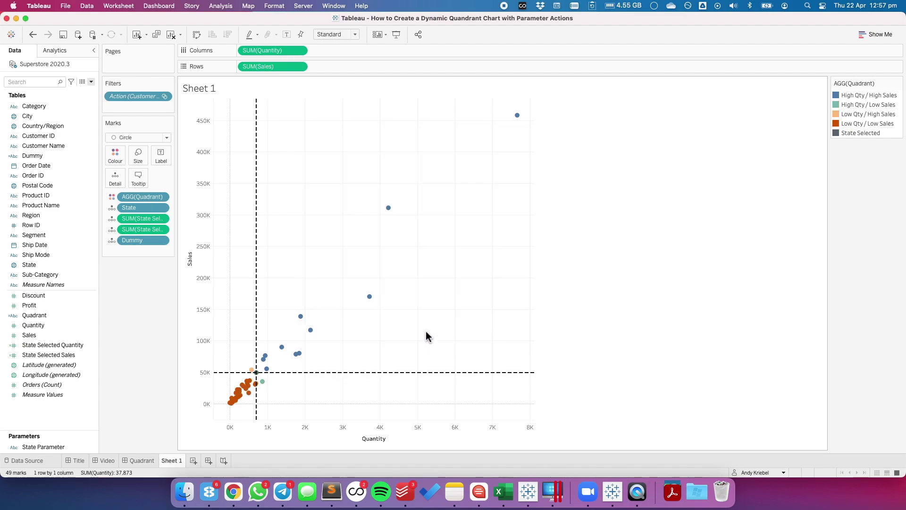
# Step: Test the dynamic quadrants by selecting Illinois and two other states' marks in turn on the scatter plot
pyautogui.click(299, 353)
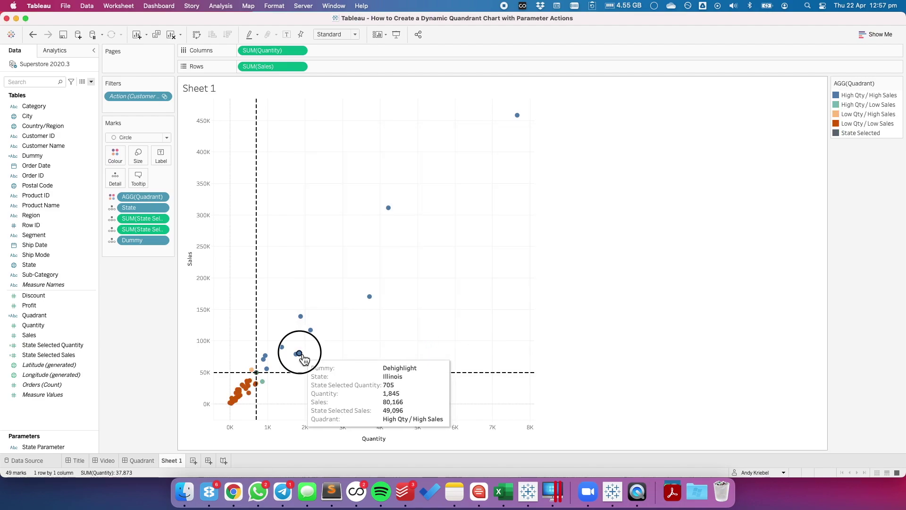
pyautogui.click(311, 330)
pyautogui.click(266, 369)
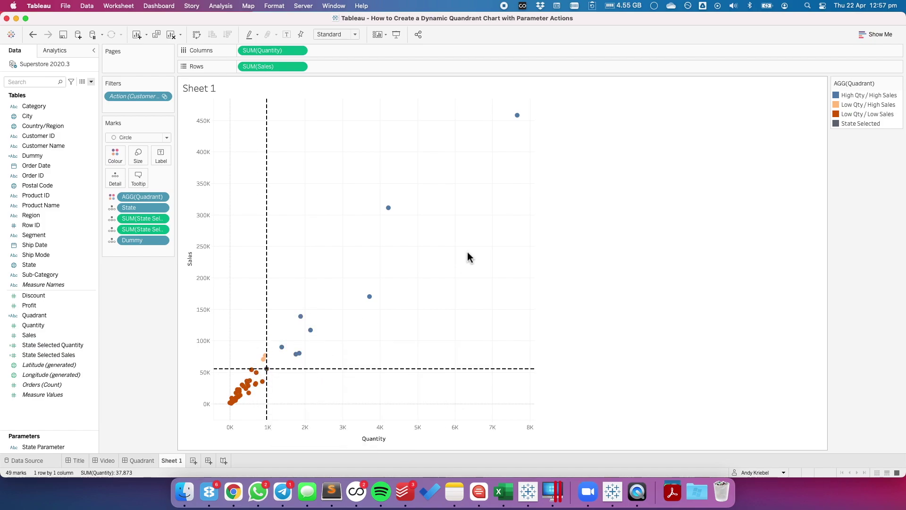